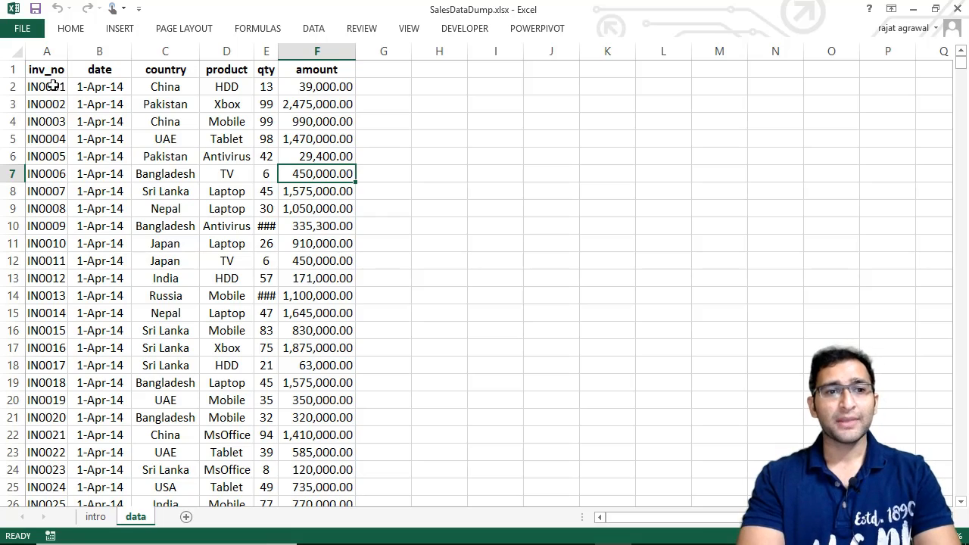
# Examine the invoice numbers in column A from the first record in row 2 down to the last record
pyautogui.click(52, 89)
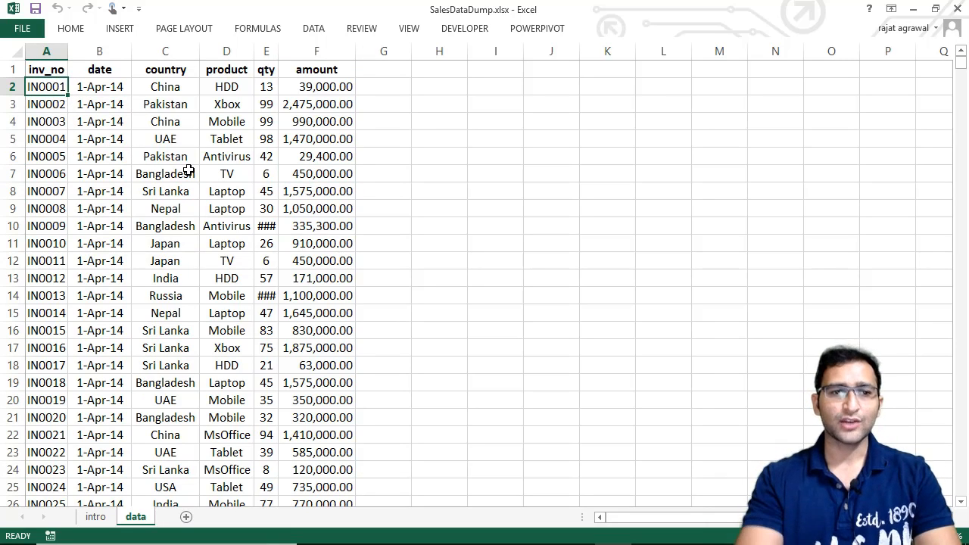
pyautogui.press('Right')
pyautogui.press('Left')
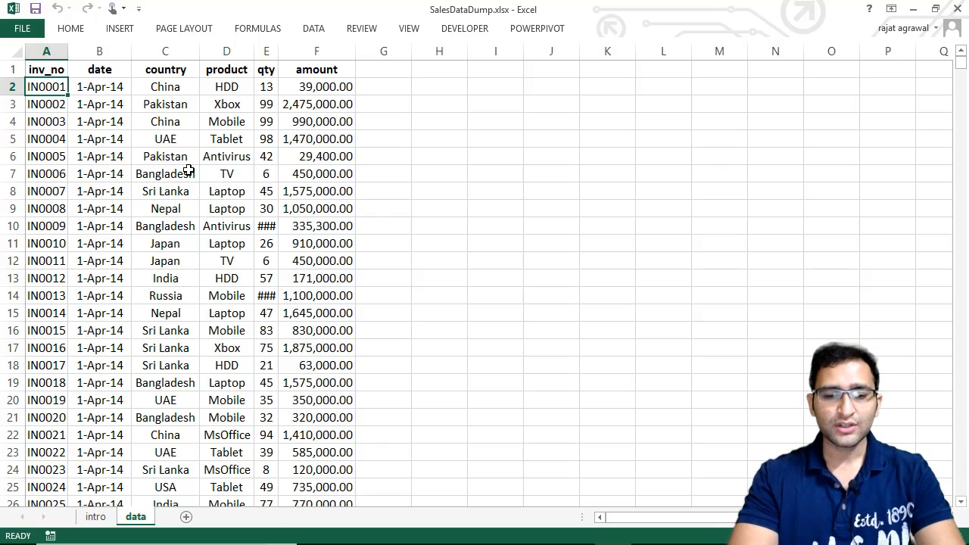
pyautogui.hotkey('ctrl', 'shift', 'Down')
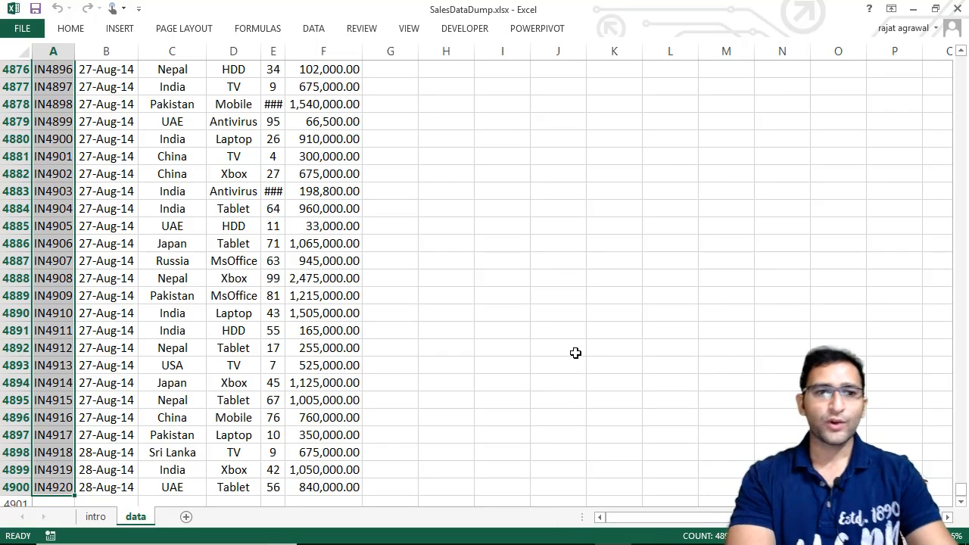
pyautogui.press('Right')
pyautogui.press('Left')
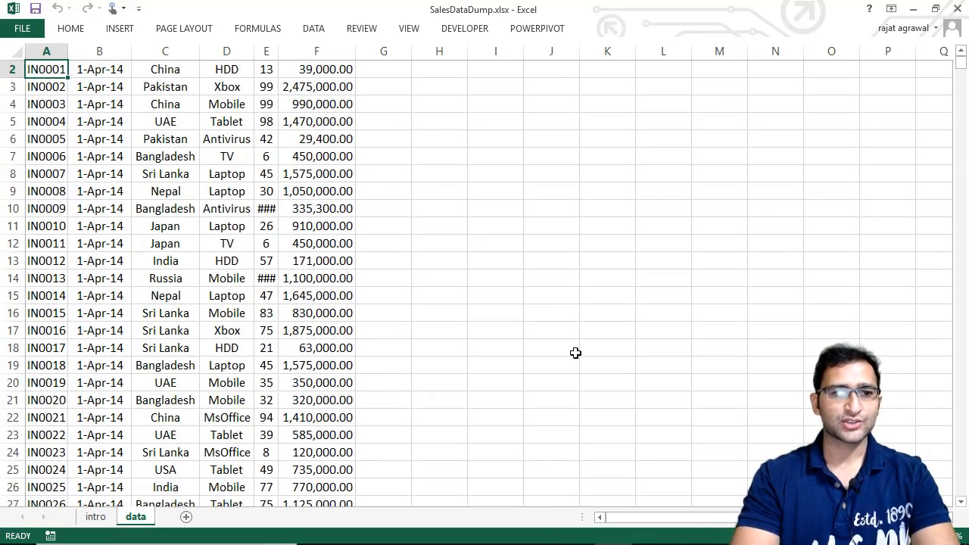
pyautogui.press('Up')
pyautogui.press('Down')
pyautogui.press('Right')
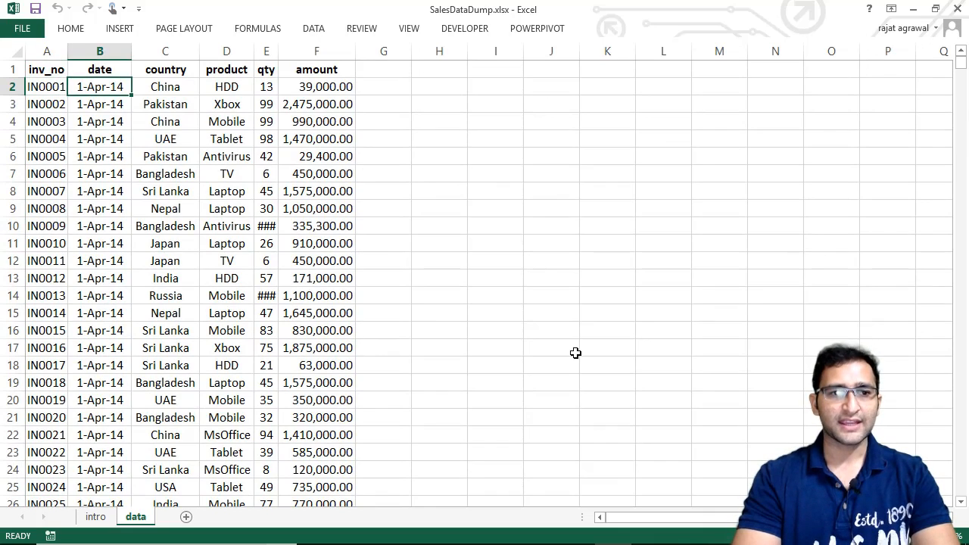
pyautogui.press('Left')
pyautogui.hotkey('ctrl', 'Down')
pyautogui.press('Right')
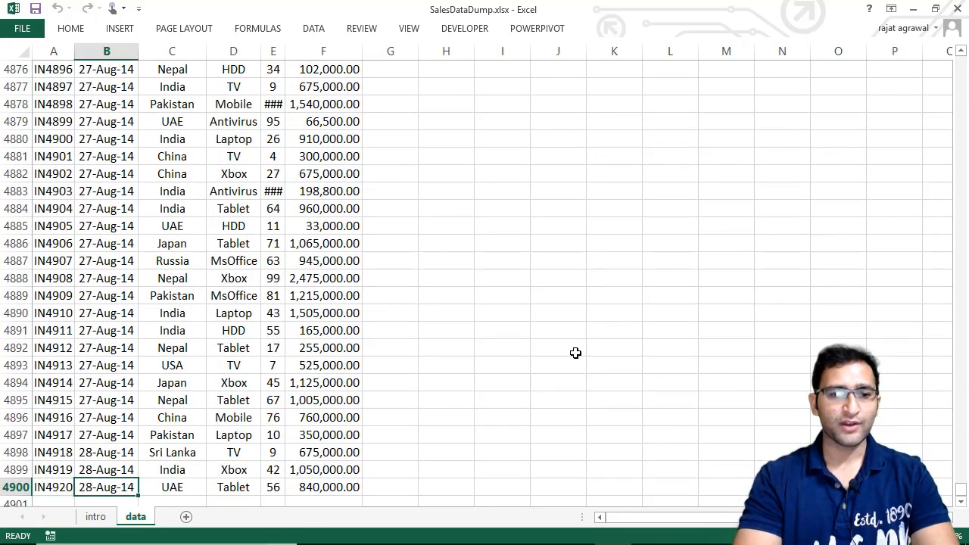
pyautogui.press('Left')
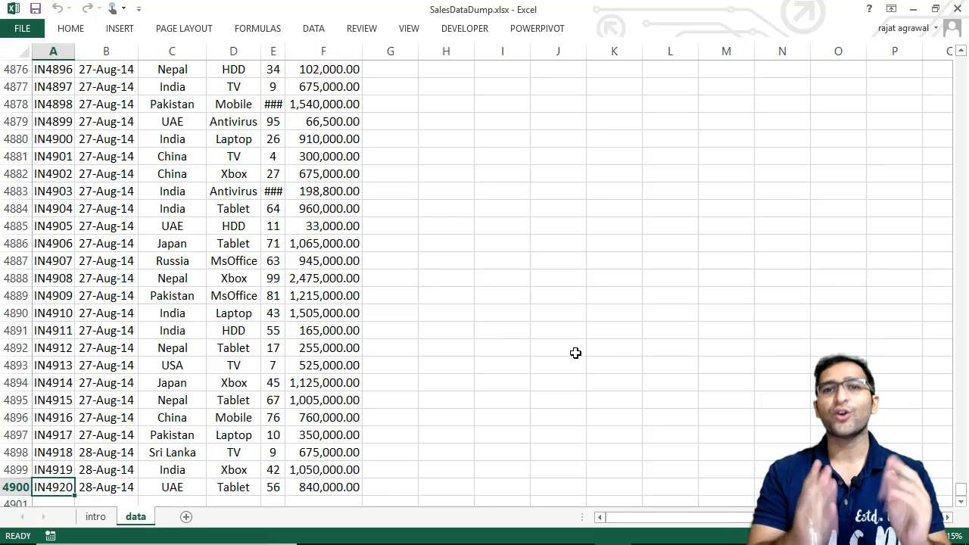
pyautogui.press('Right')
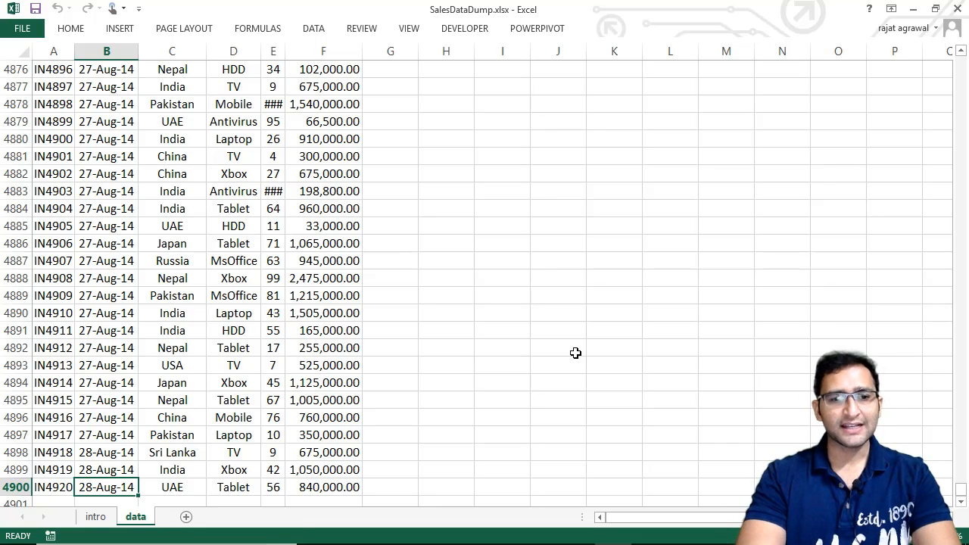
pyautogui.press('Left')
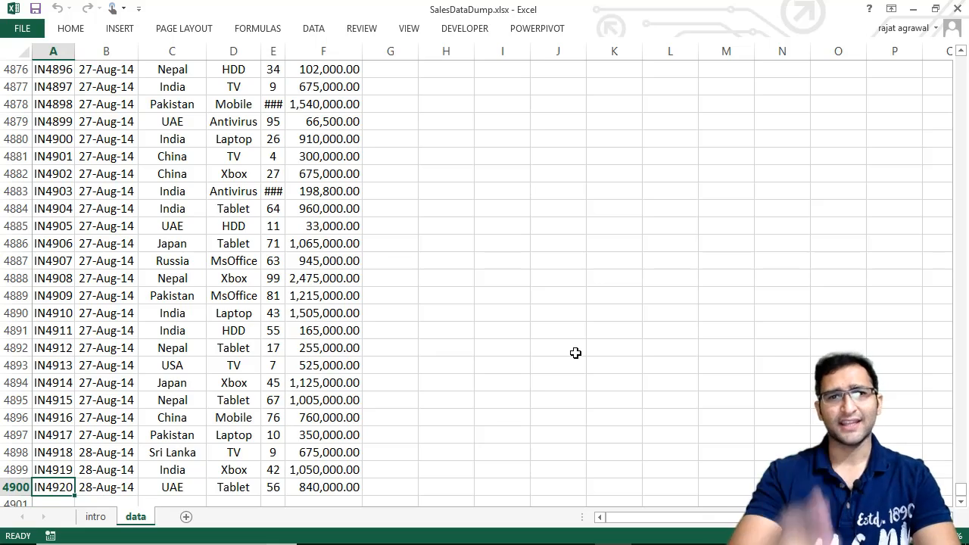
# Review the header row from inv_no across to amount and select the whole inv_no column
pyautogui.hotkey('ctrl', 'Up')
pyautogui.press('Right')
pyautogui.press('Right')
pyautogui.press('Right')
pyautogui.press('Right')
pyautogui.press('Right')
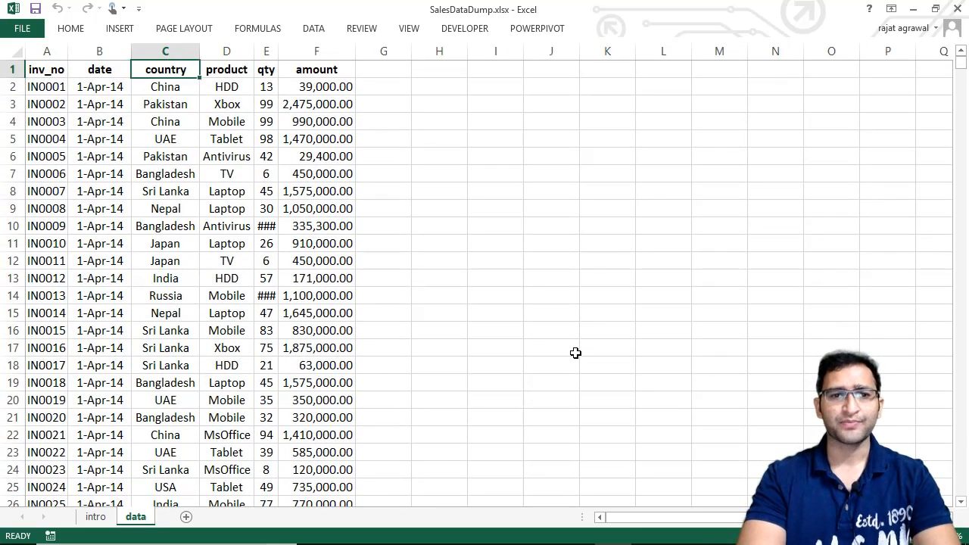
pyautogui.press('Right')
pyautogui.press('Down')
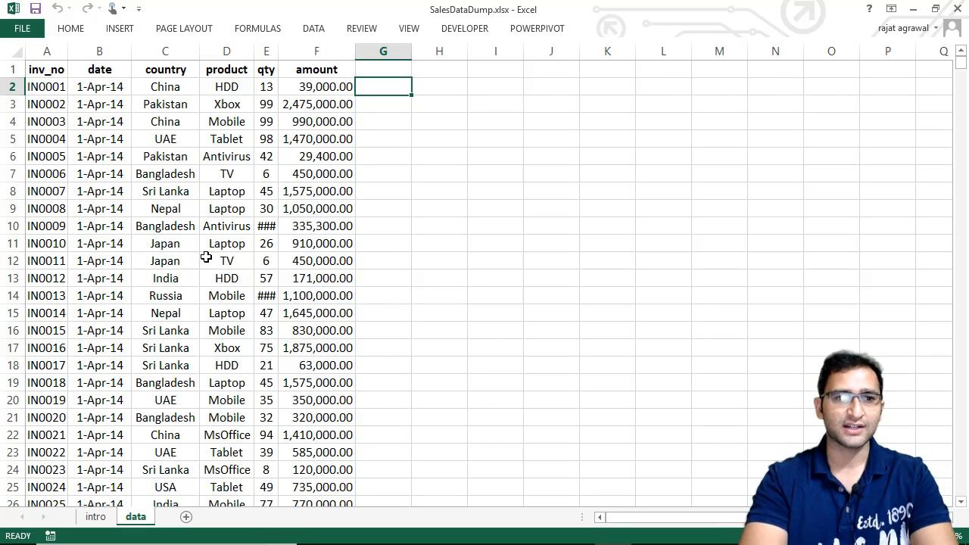
pyautogui.click(50, 51)
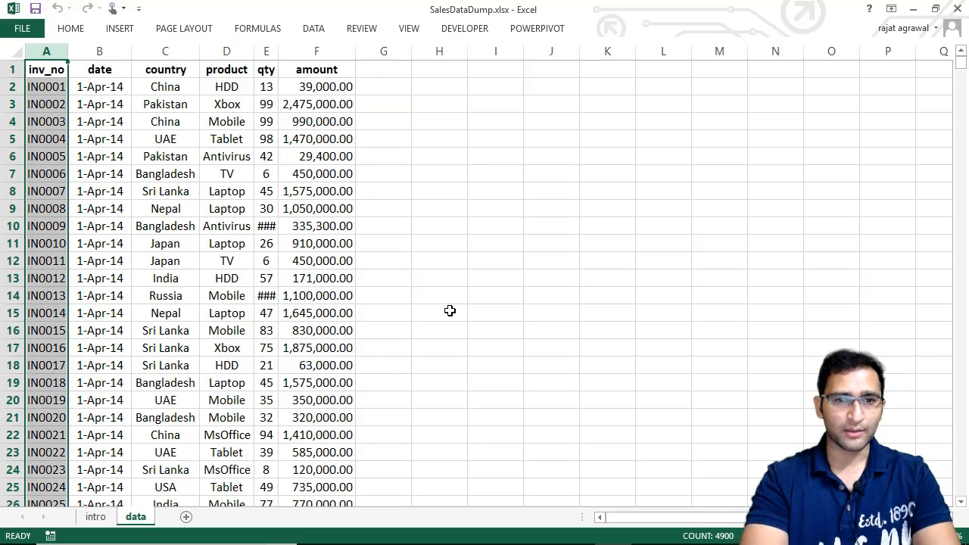
# Add the header MissingInvoices in cell G1 and fit the column width to it
pyautogui.click(385, 88)
pyautogui.click(383, 105)
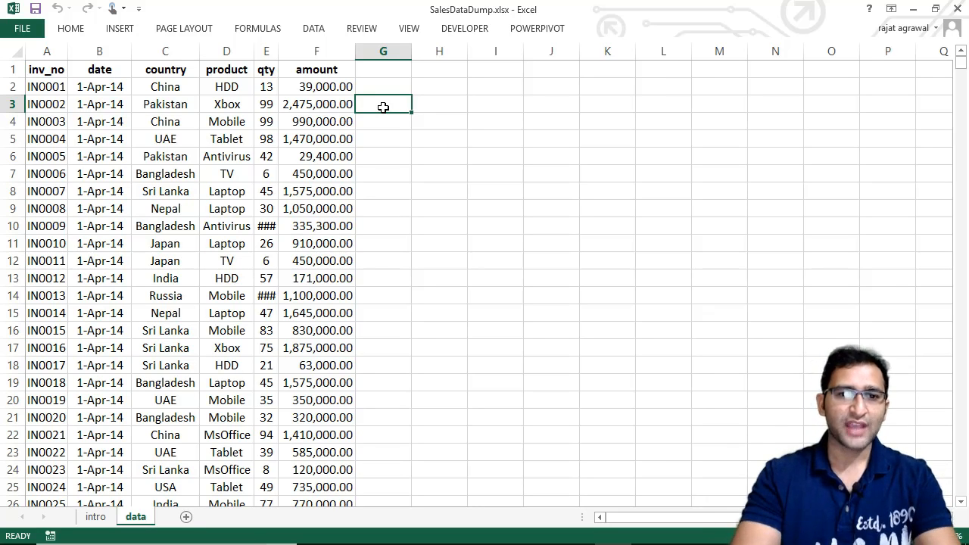
pyautogui.press('Up')
pyautogui.press('Up')
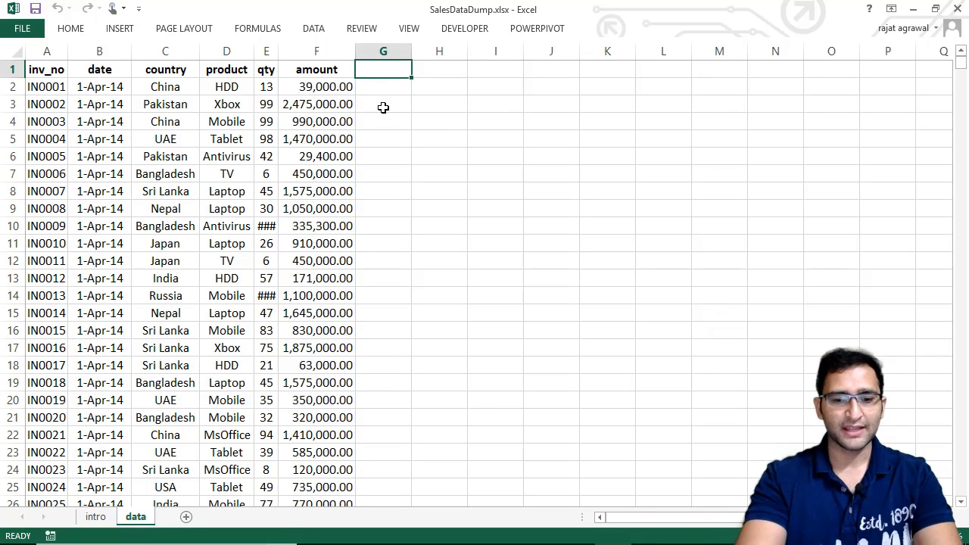
pyautogui.write('Missin')
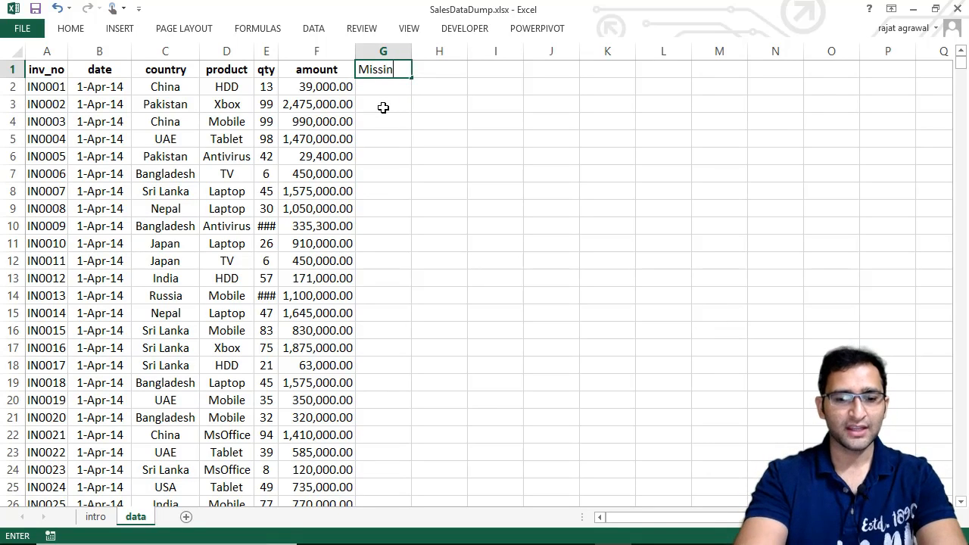
pyautogui.write('gIn')
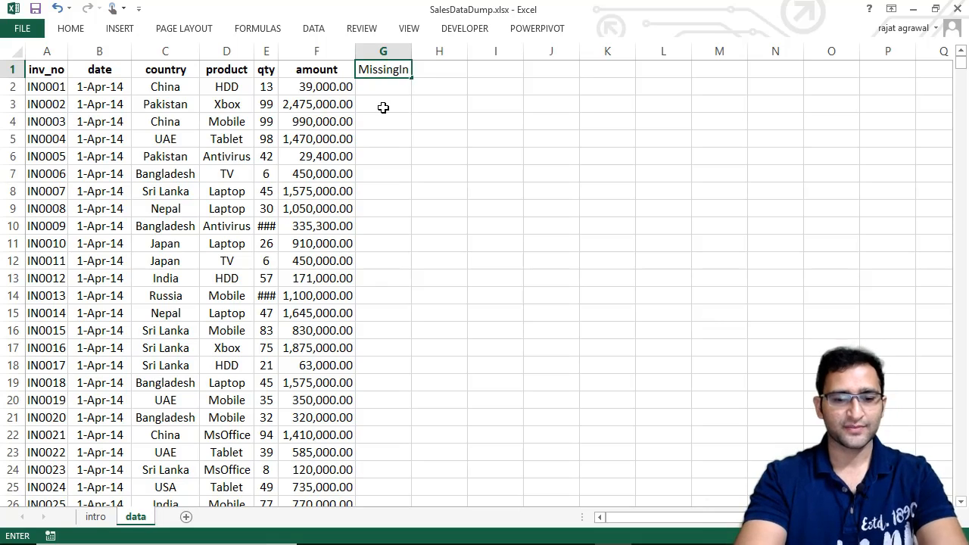
pyautogui.write('voices')
pyautogui.press('Return')
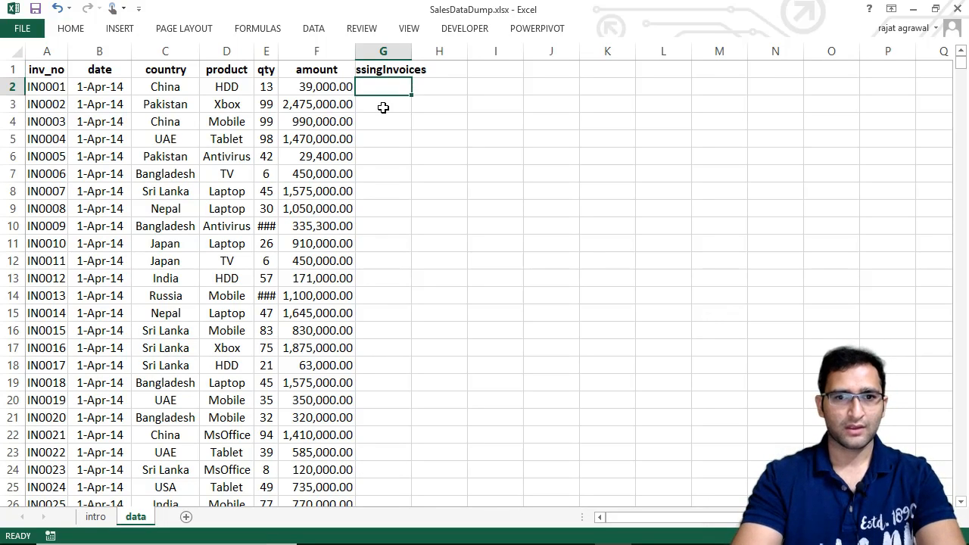
pyautogui.press('Up')
pyautogui.doubleClick(412, 52)
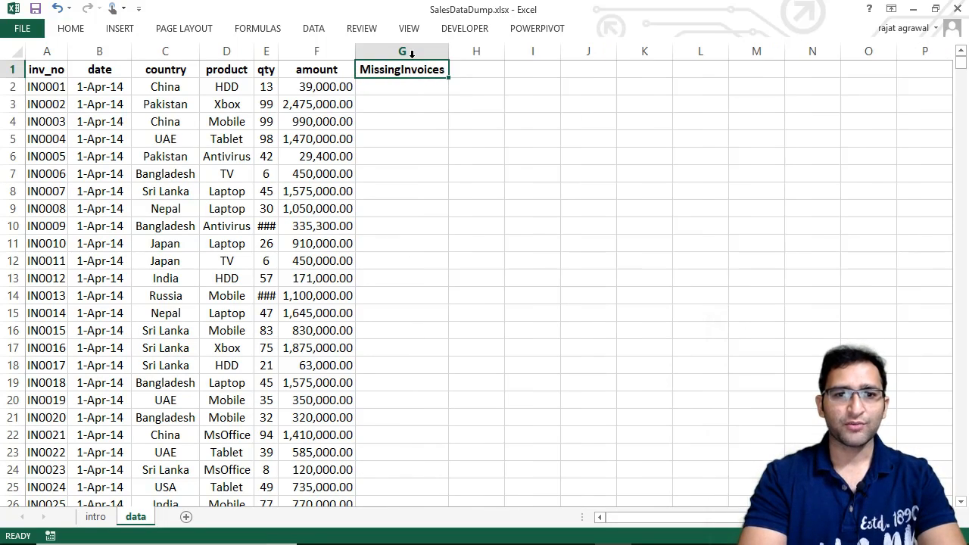
# Enter the formula =A3-A2 in cell G3 to subtract the previous invoice number from the current one
pyautogui.click(402, 104)
pyautogui.write('=')
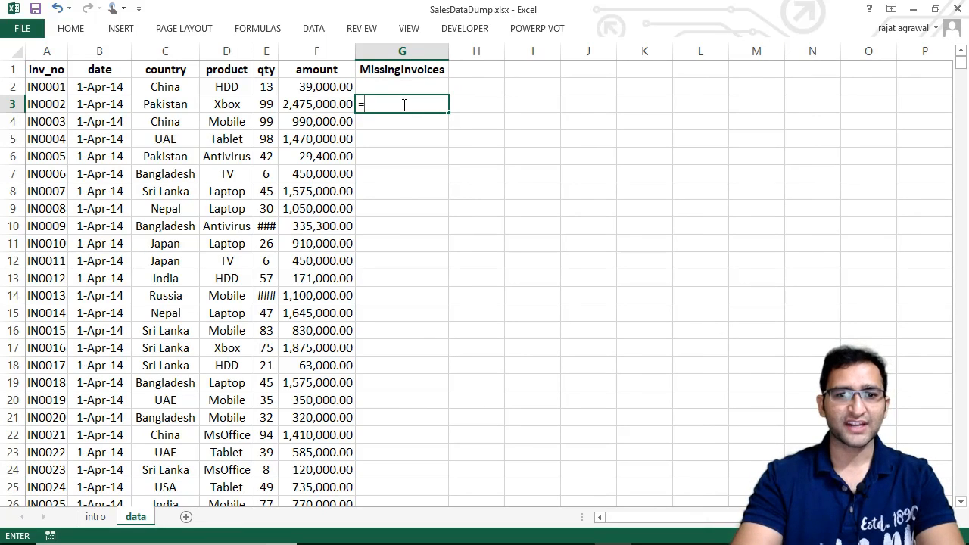
pyautogui.press('Left')
pyautogui.press('Left')
pyautogui.press('Left')
pyautogui.press('Left')
pyautogui.press('Left')
pyautogui.press('Left')
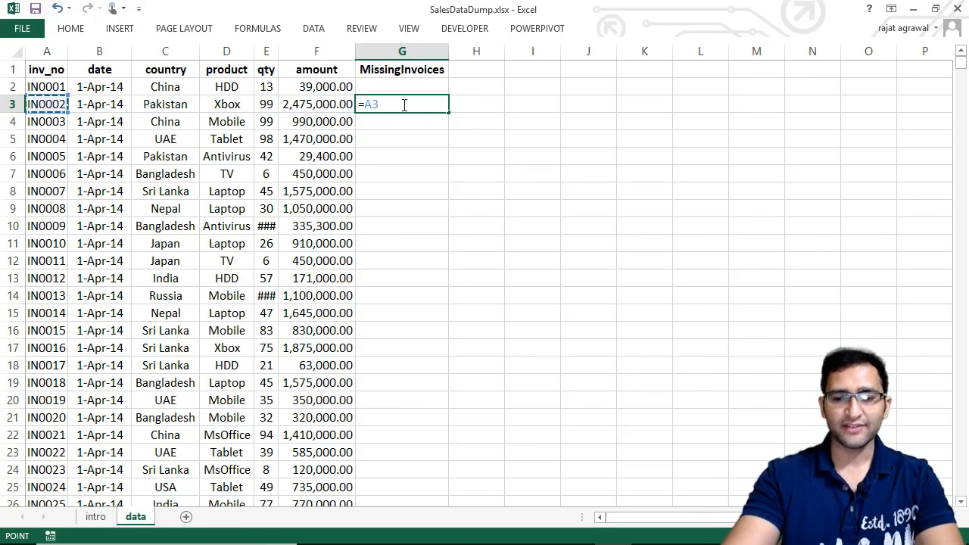
pyautogui.write('-')
pyautogui.press('Up')
pyautogui.press('Left')
pyautogui.press('Left')
pyautogui.press('Left')
pyautogui.press('Left')
pyautogui.press('Left')
pyautogui.press('Left')
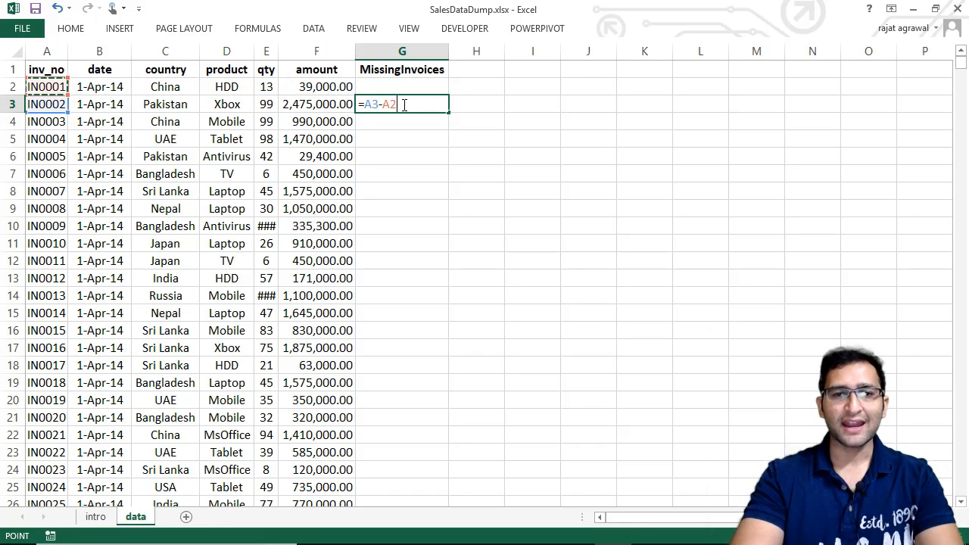
pyautogui.press('Return')
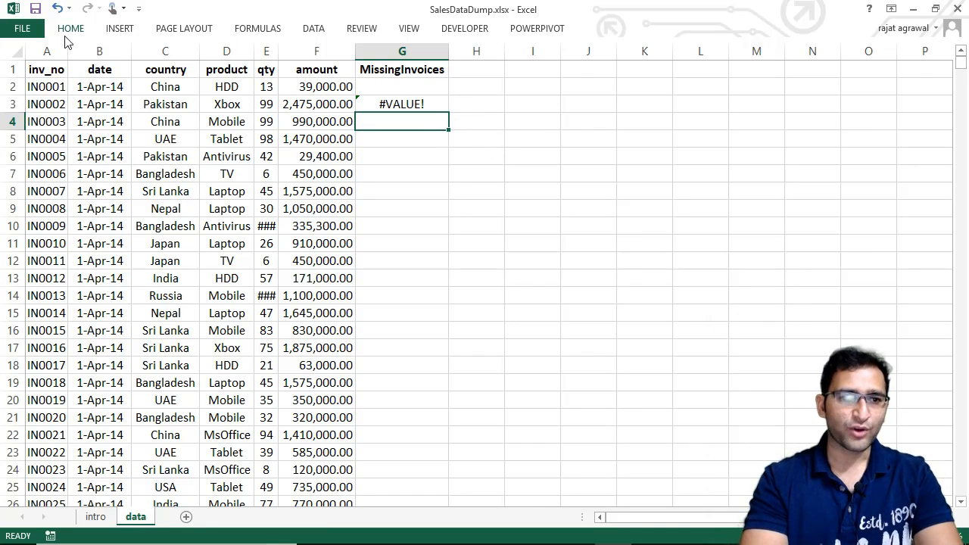
# Insert a new column before MissingInvoices, title it Numerical Values in G1, and fit the column width to the header
pyautogui.click(44, 106)
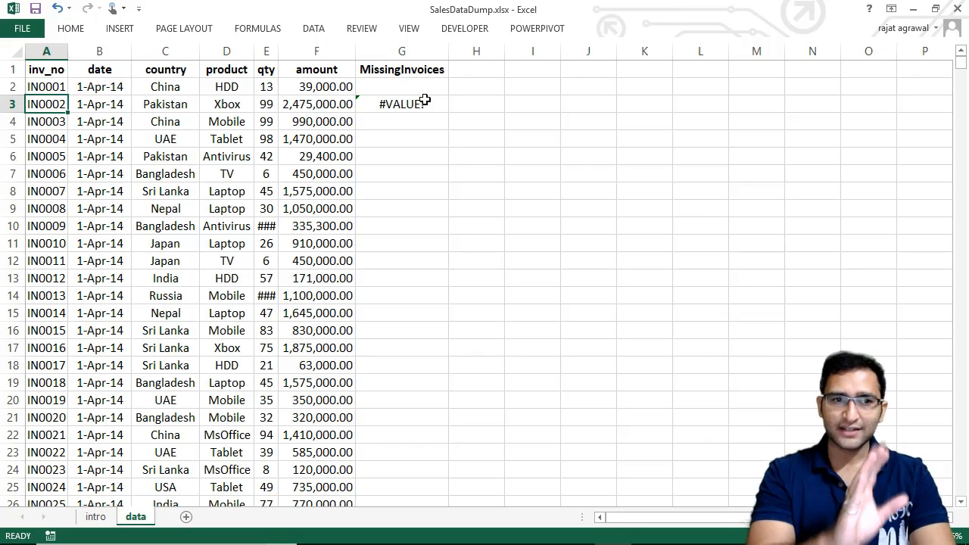
pyautogui.click(402, 51)
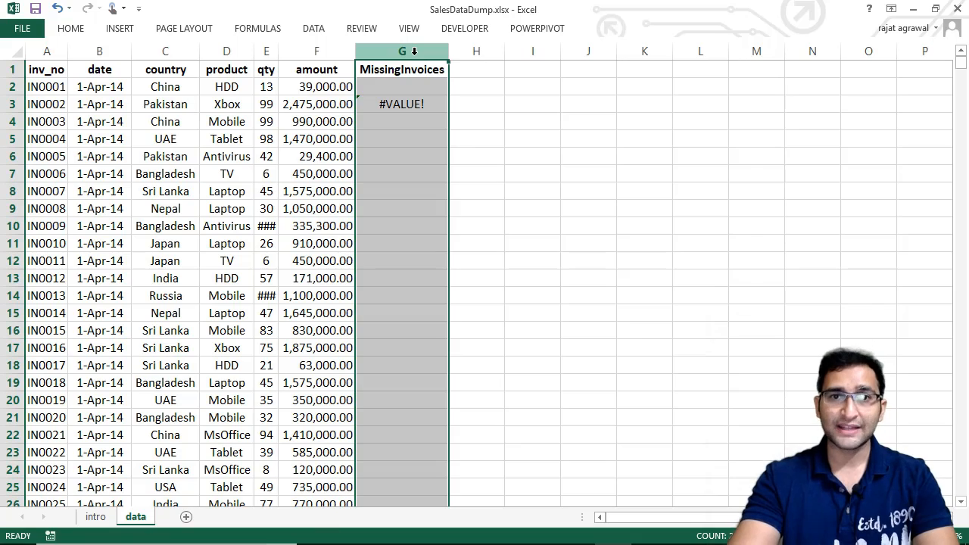
pyautogui.hotkey('ctrl', 'shift', '+')
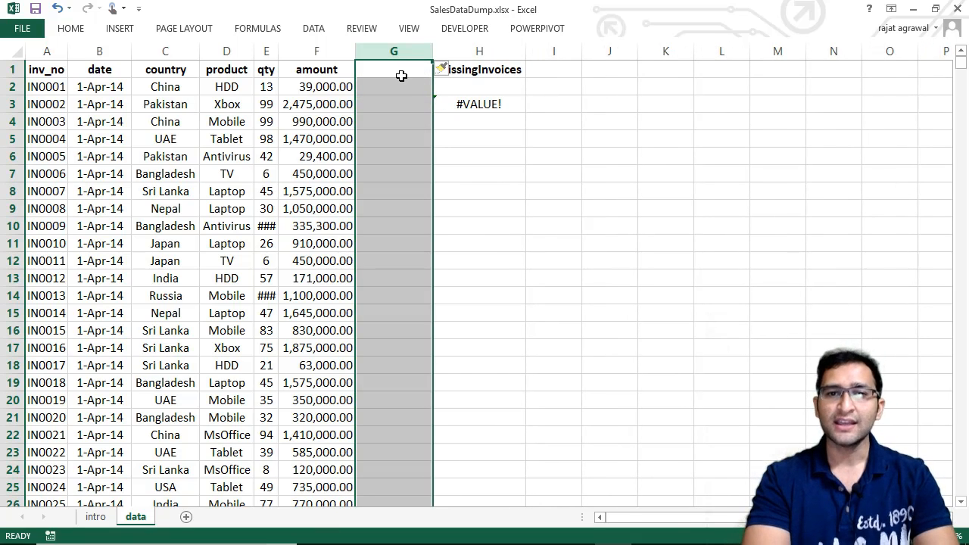
pyautogui.click(401, 76)
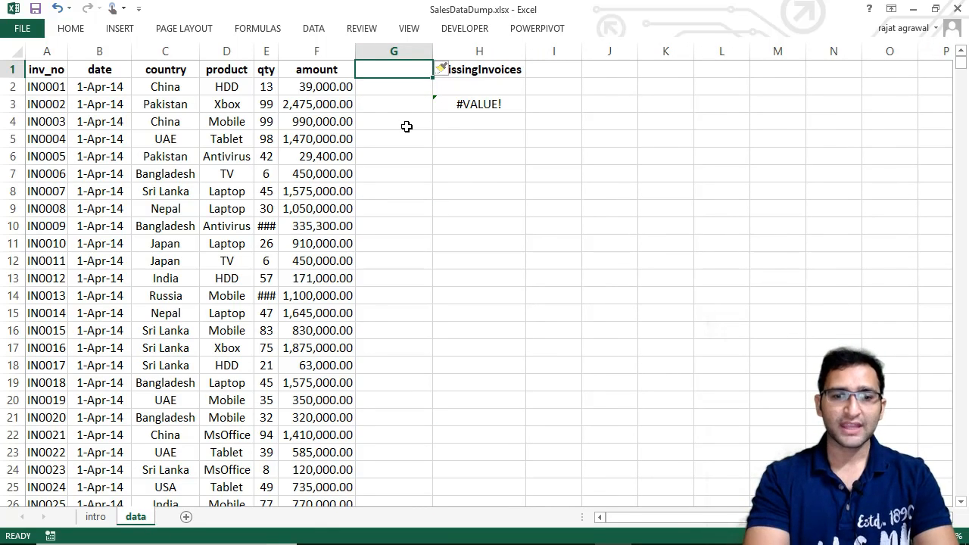
pyautogui.write('Nu')
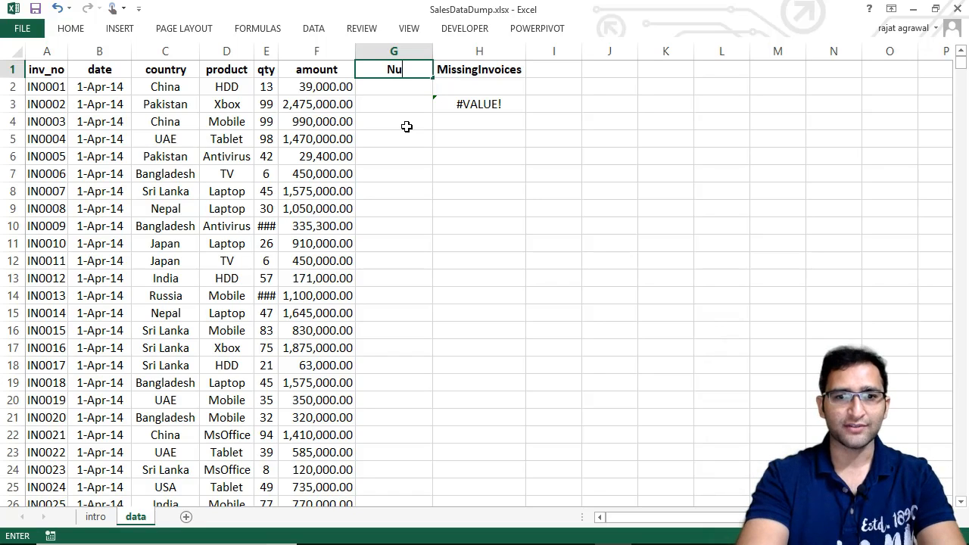
pyautogui.write('merica')
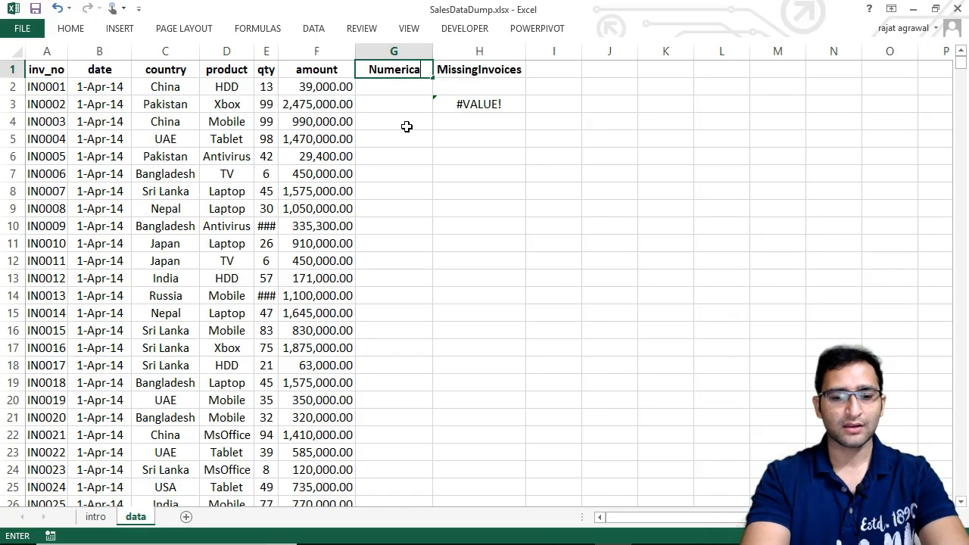
pyautogui.write('l Values')
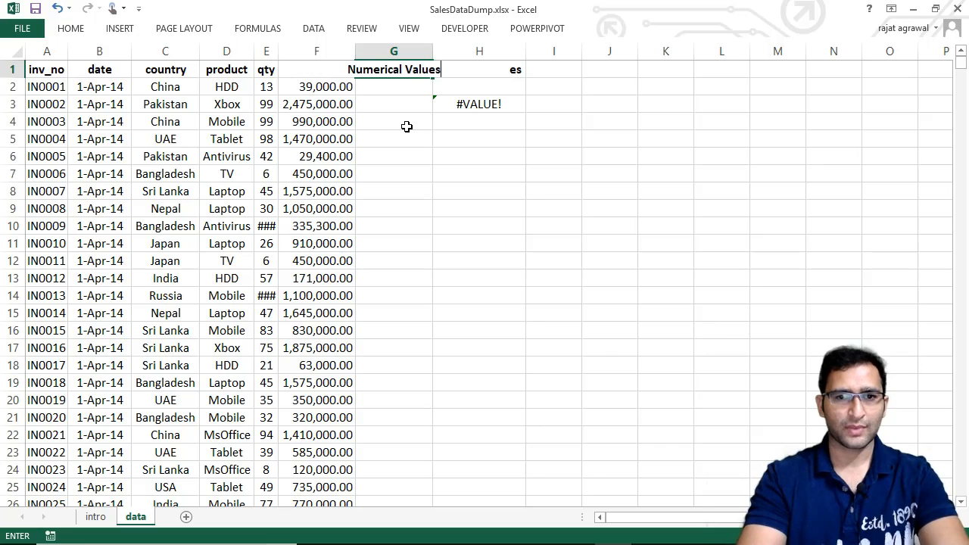
pyautogui.press('Return')
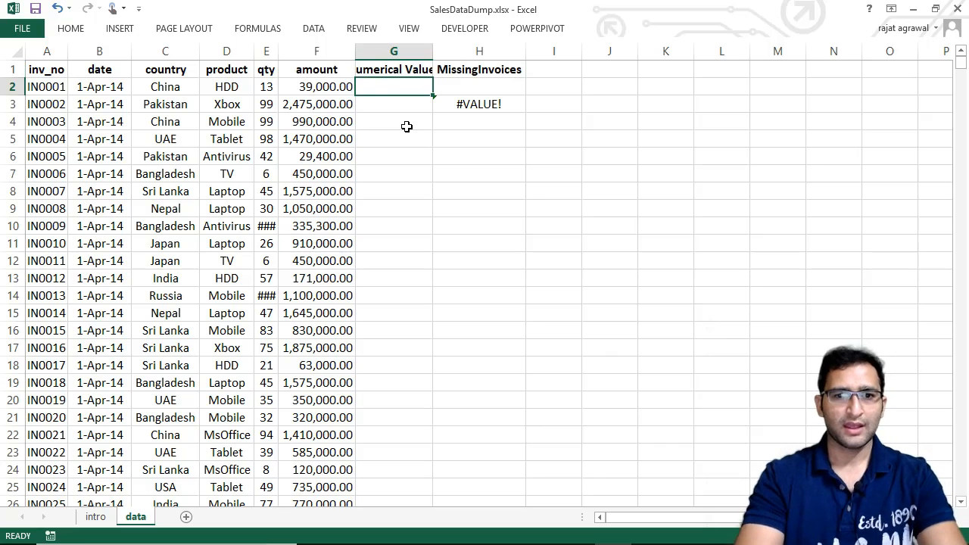
pyautogui.doubleClick(432, 51)
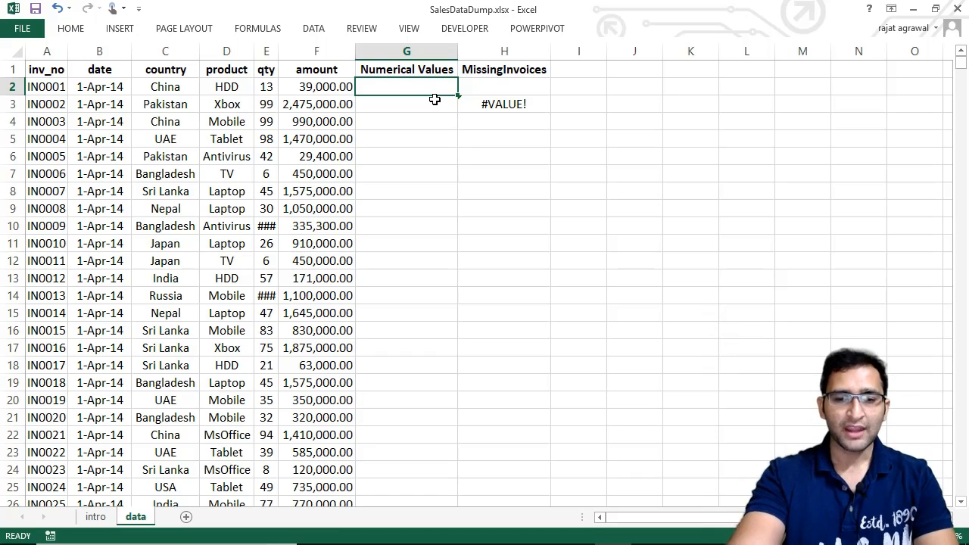
pyautogui.write('=')
pyautogui.press('Left')
pyautogui.press('Left')
pyautogui.press('Left')
pyautogui.press('Left')
pyautogui.press('Left')
pyautogui.press('Left')
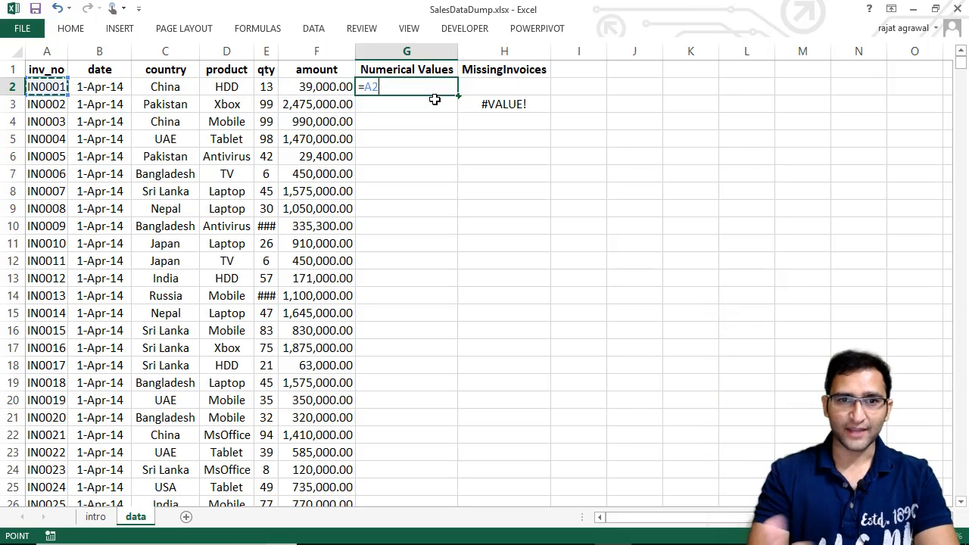
pyautogui.press('BackSpace')
pyautogui.press('BackSpace')
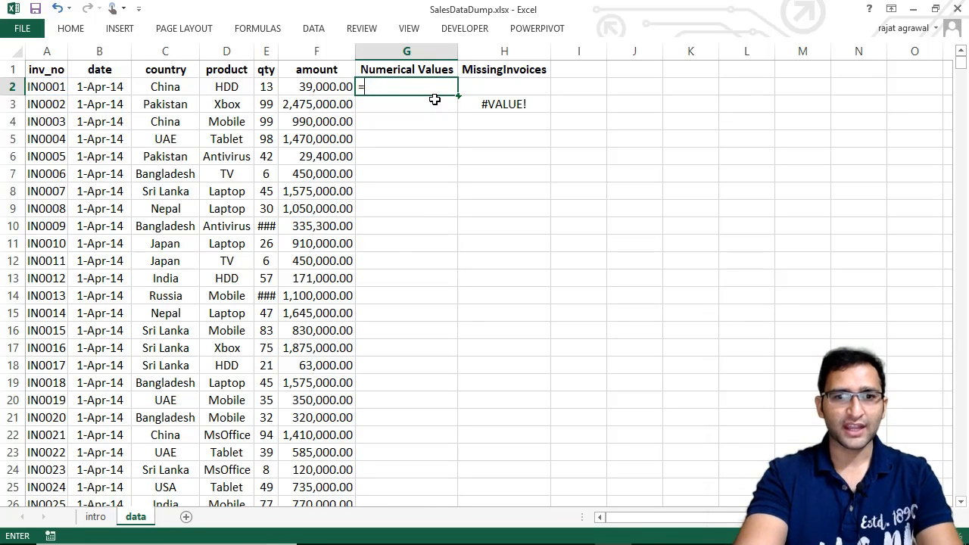
# Enter the formula =RIGHT(A2,4) in cell G2 to extract the last four characters of the invoice number
pyautogui.write('ri')
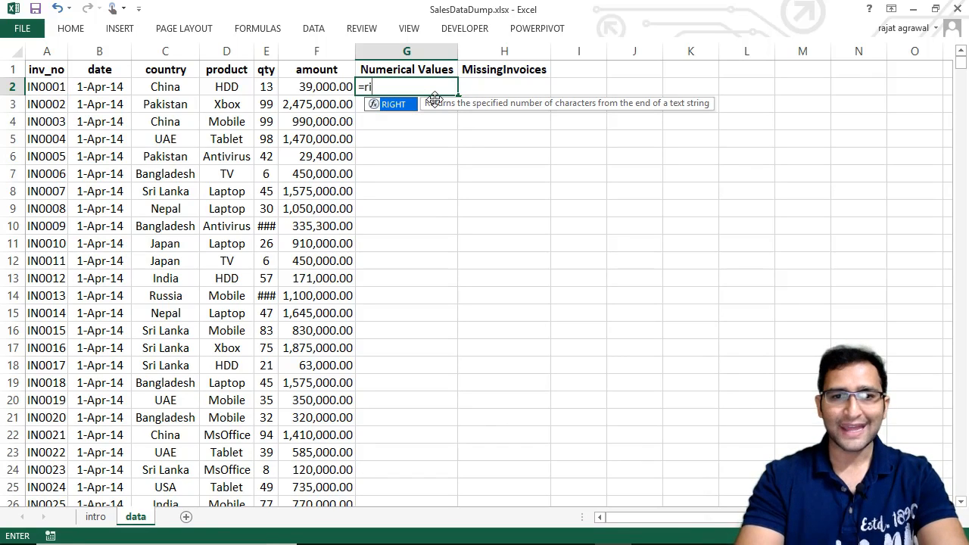
pyautogui.press('Tab')
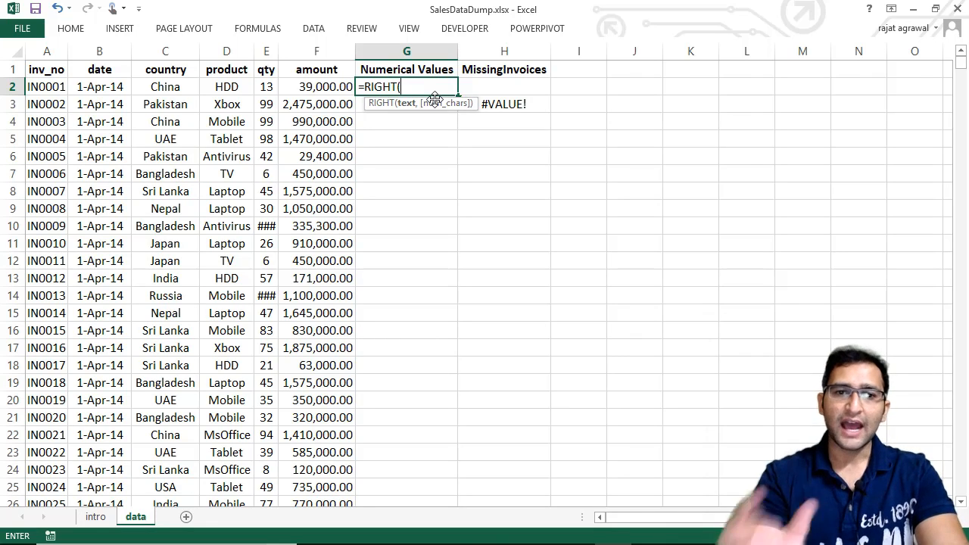
pyautogui.press('Left')
pyautogui.press('Left')
pyautogui.press('Left')
pyautogui.press('Left')
pyautogui.press('Left')
pyautogui.press('Left')
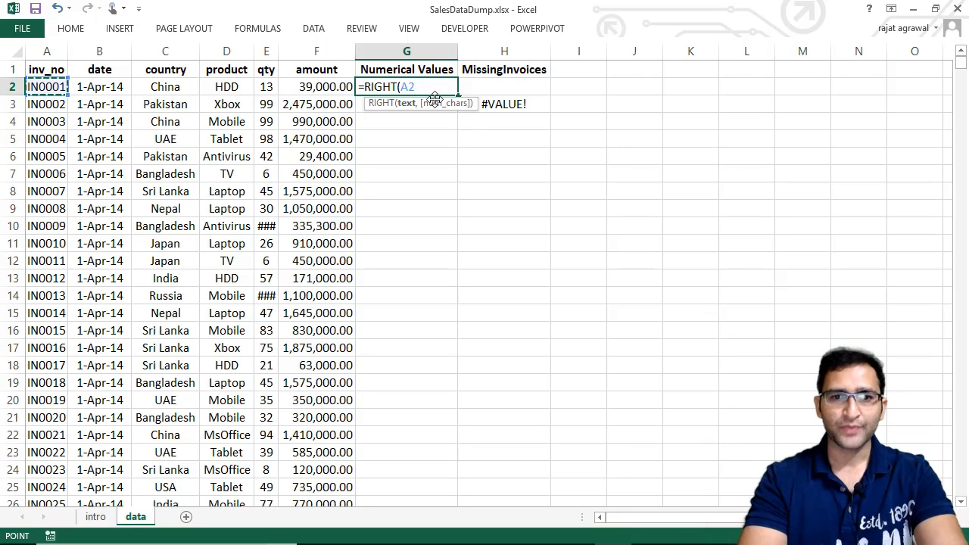
pyautogui.write(',4')
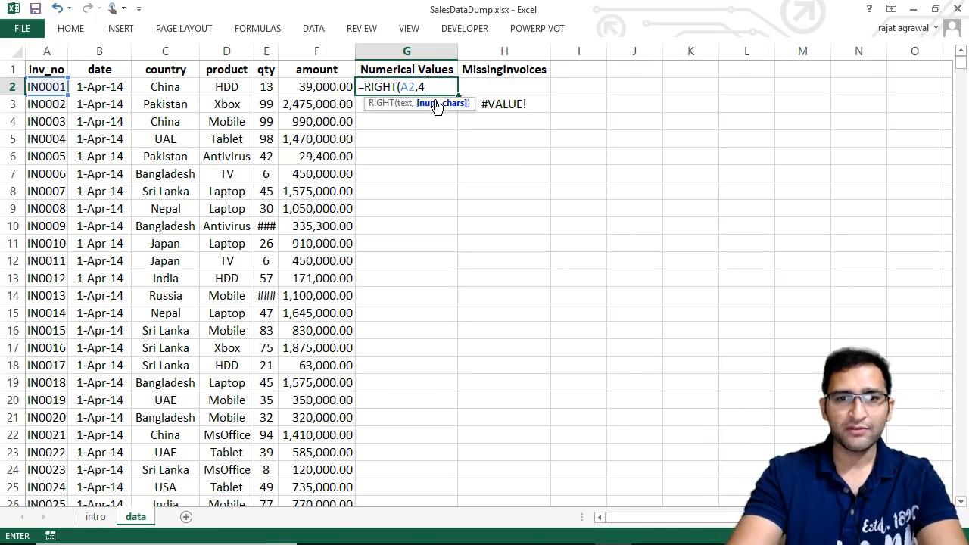
pyautogui.hotkey('ctrl', 'Return')
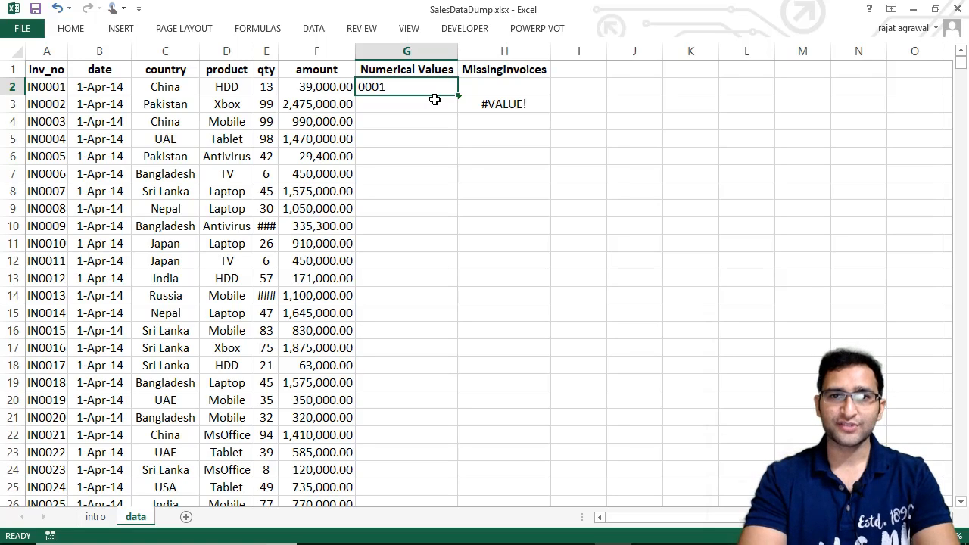
# Copy the RIGHT formula from G2 down the Numerical Values column to the last data row, 4900
pyautogui.hotkey('ctrl', 'c')
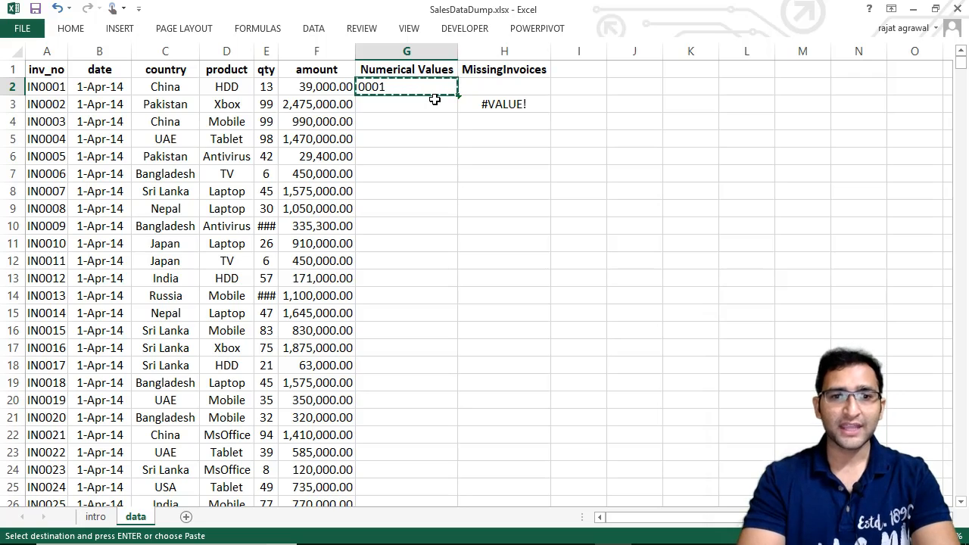
pyautogui.hotkey('ctrl', 'Down')
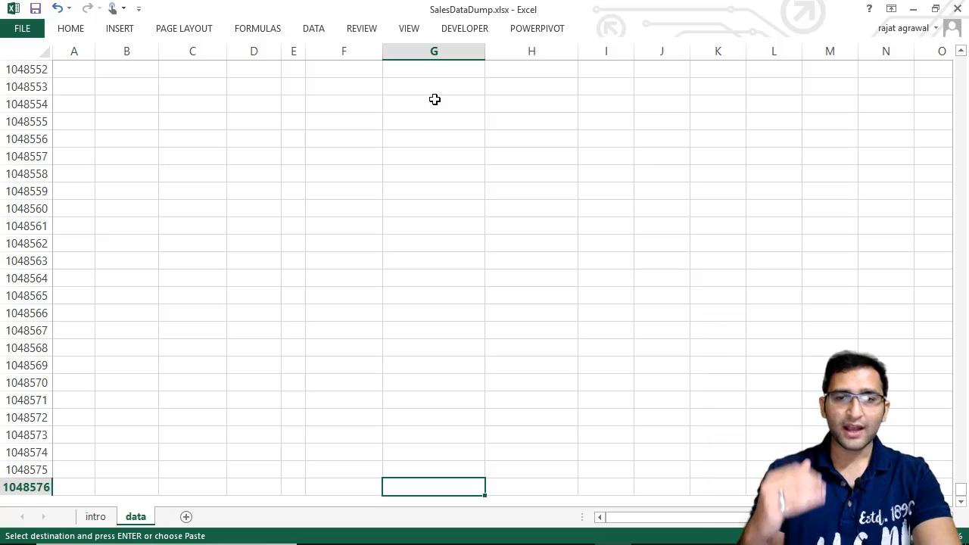
pyautogui.hotkey('ctrl', 'Up')
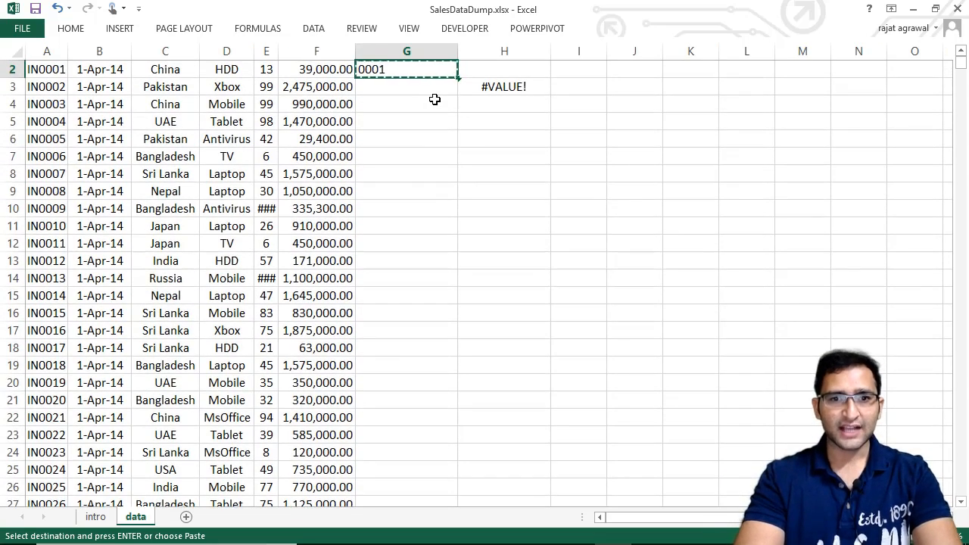
pyautogui.scroll(1, 435, 100)
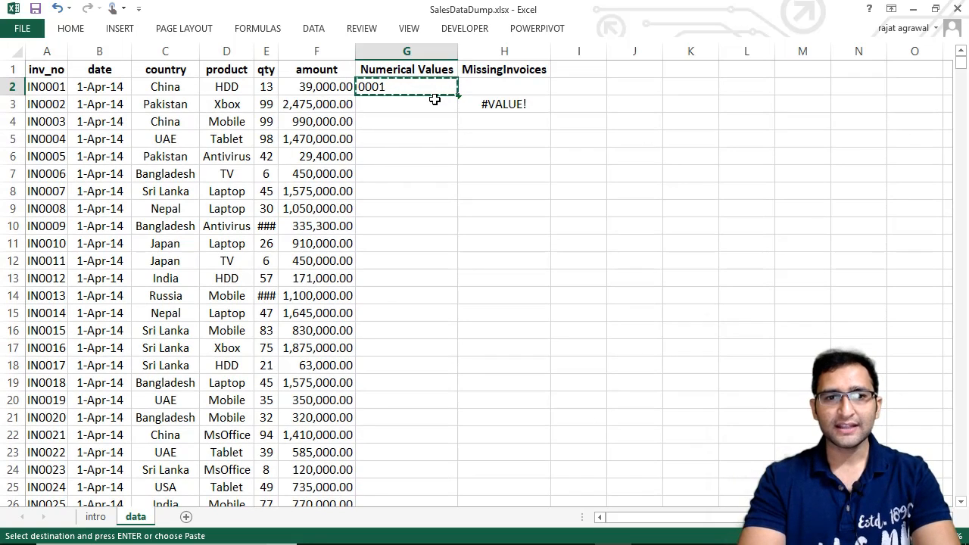
pyautogui.press('Left')
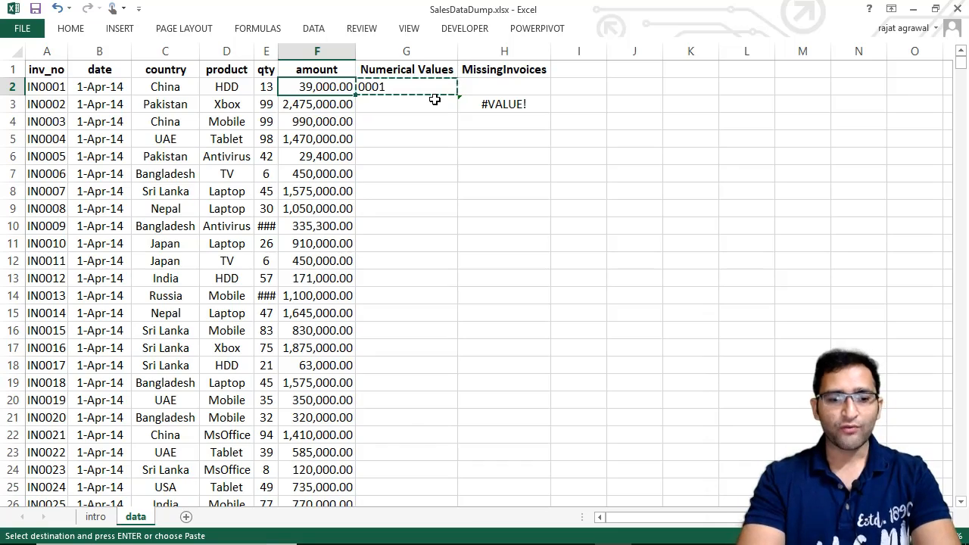
pyautogui.hotkey('ctrl', 'Down')
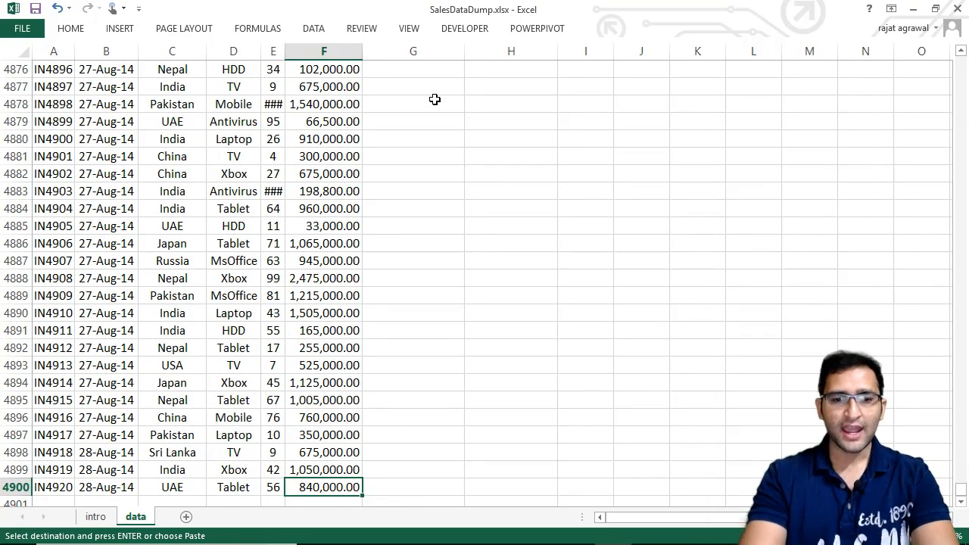
pyautogui.press('Right')
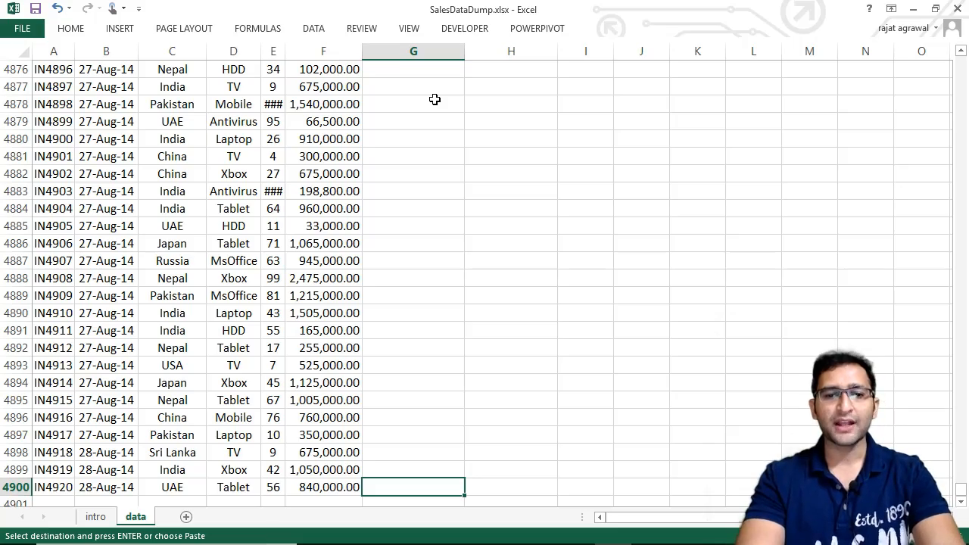
pyautogui.hotkey('ctrl', 'shift', 'Up')
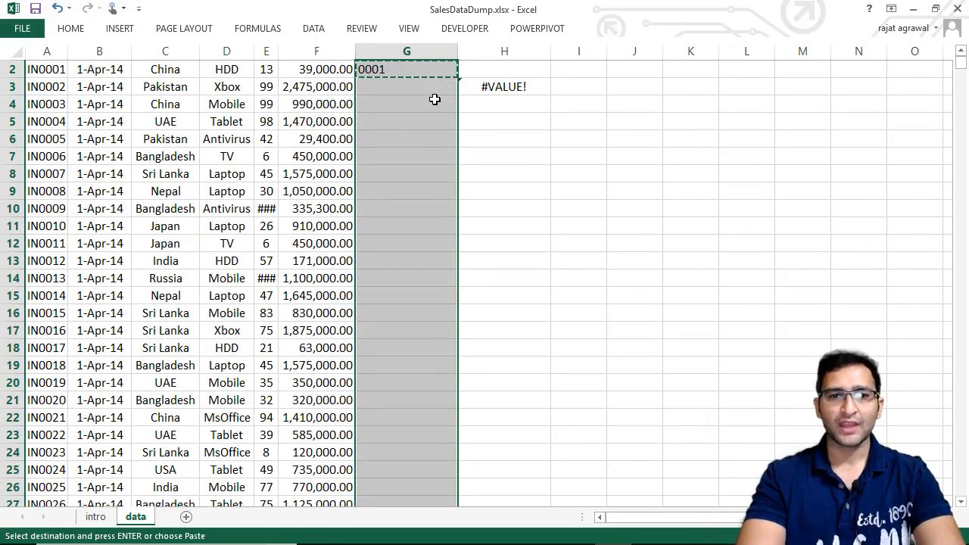
pyautogui.hotkey('ctrl', 'v')
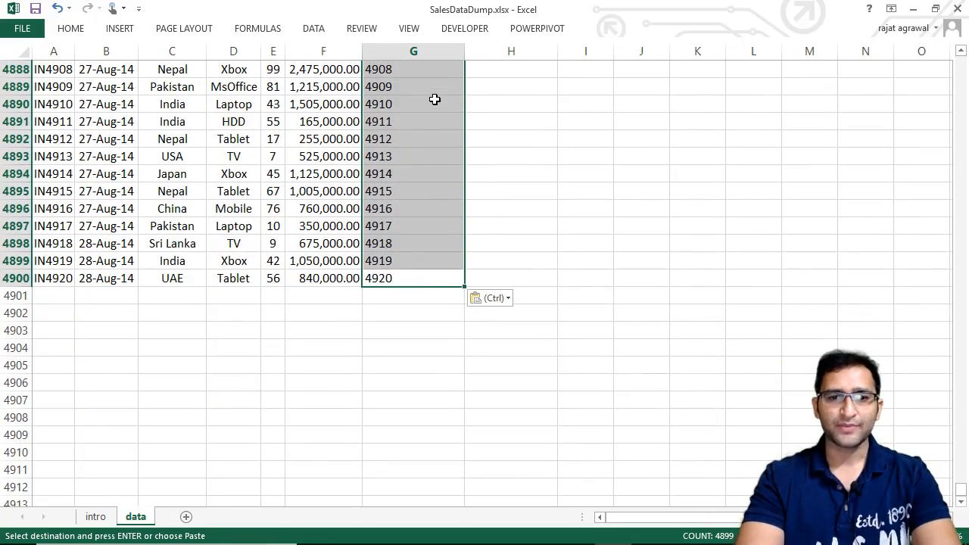
pyautogui.press('Right')
pyautogui.press('Left')
pyautogui.hotkey('ctrl', 'Up')
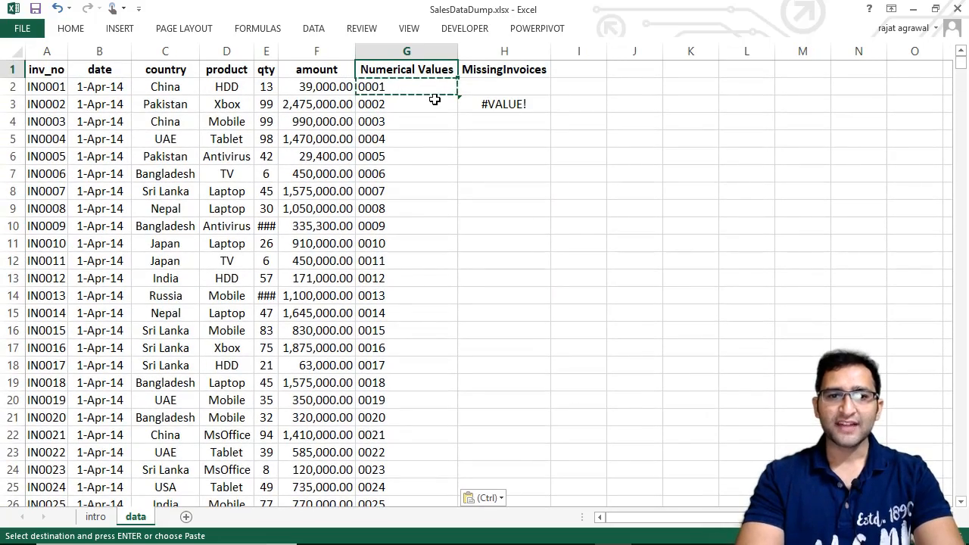
# Replace the formula in H3 with =G3-G2 to subtract the previous numerical value from the current one
pyautogui.press('Right')
pyautogui.press('Down')
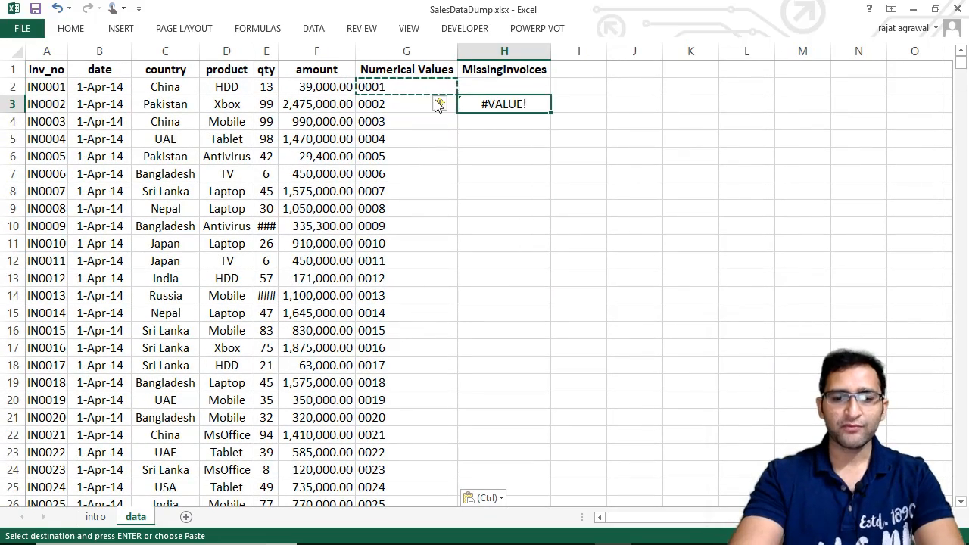
pyautogui.write('=')
pyautogui.press('Left')
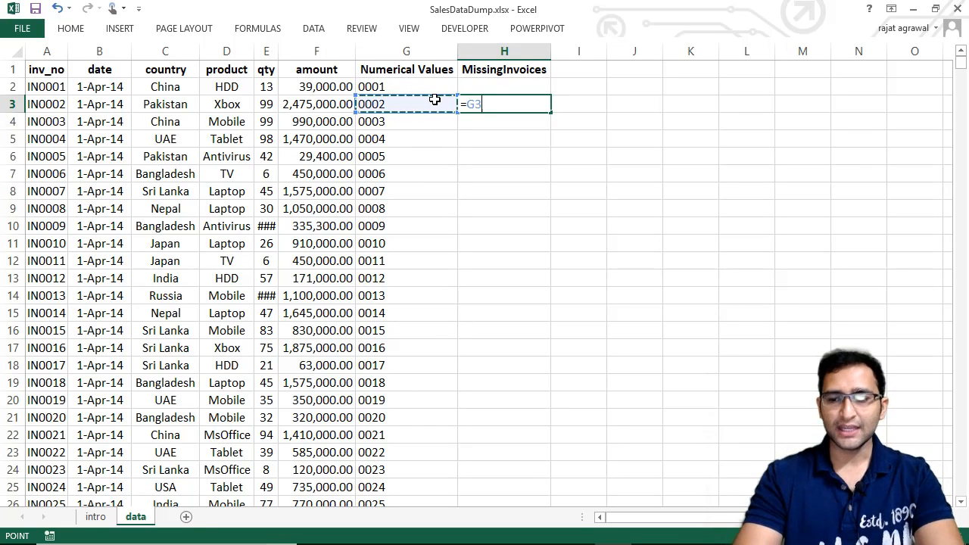
pyautogui.write('-')
pyautogui.press('Up')
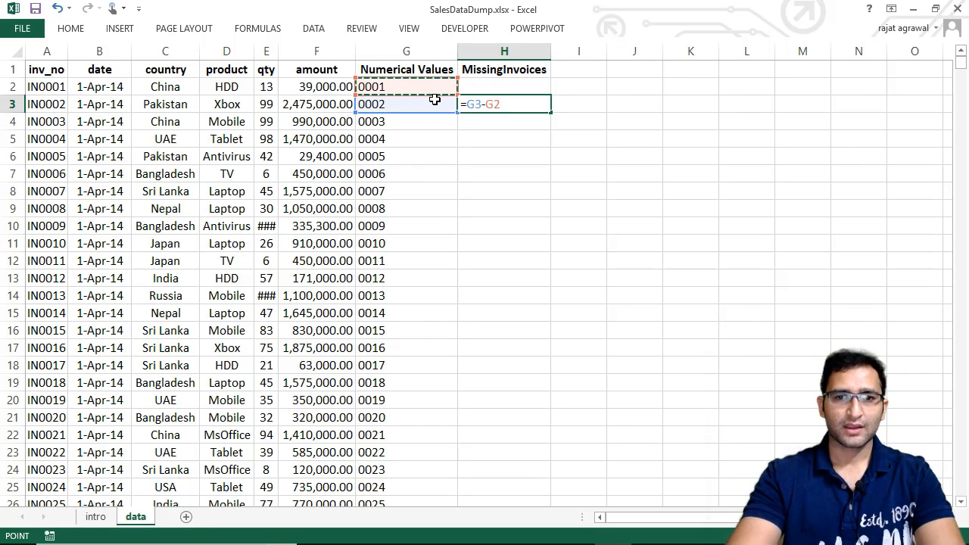
pyautogui.press('Return')
pyautogui.press('Up')
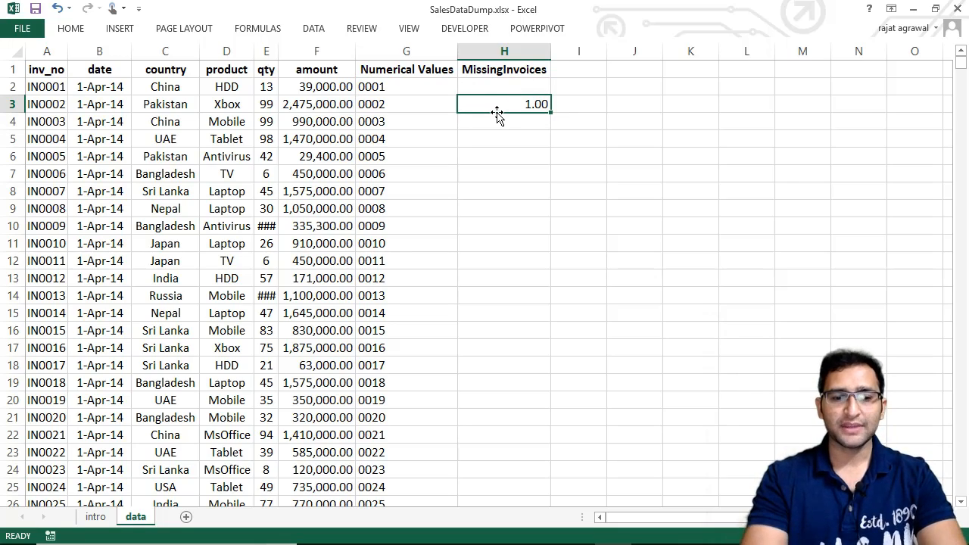
# Copy the difference formula from H3 down the MissingInvoices column to row 4900
pyautogui.hotkey('ctrl', 'c')
pyautogui.press('Left')
pyautogui.hotkey('ctrl', 'Down')
pyautogui.press('Right')
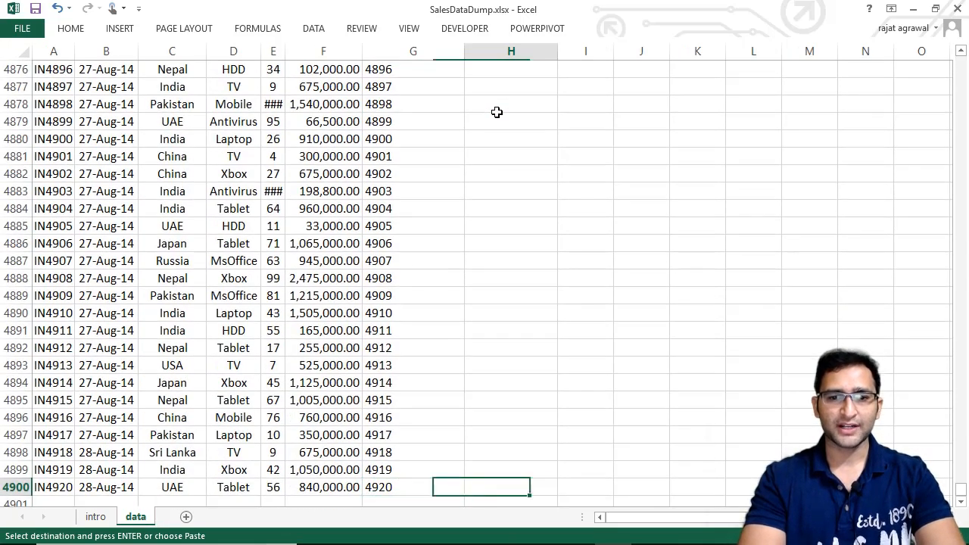
pyautogui.hotkey('ctrl', 'shift', 'Up')
pyautogui.hotkey('ctrl', 'v')
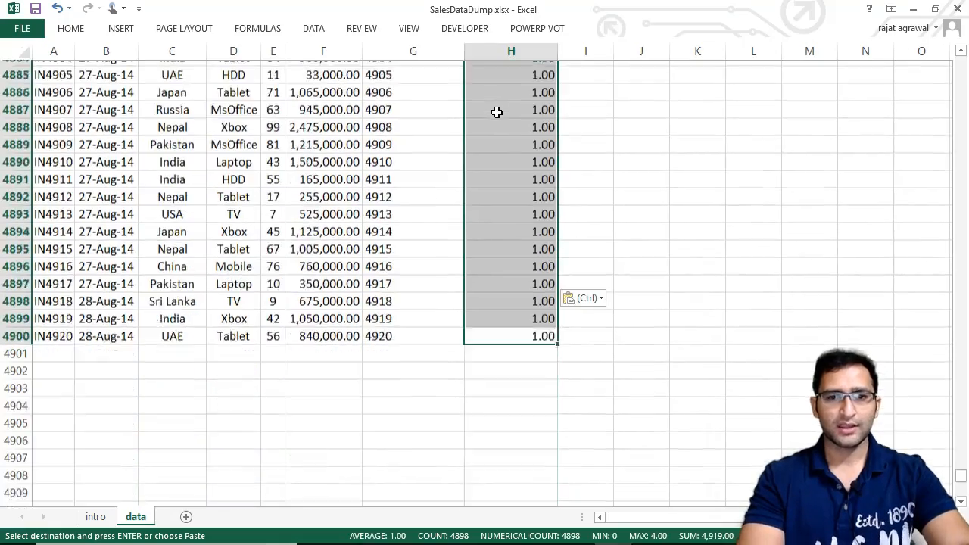
pyautogui.hotkey('ctrl', 'Up')
pyautogui.hotkey('ctrl', 'Up')
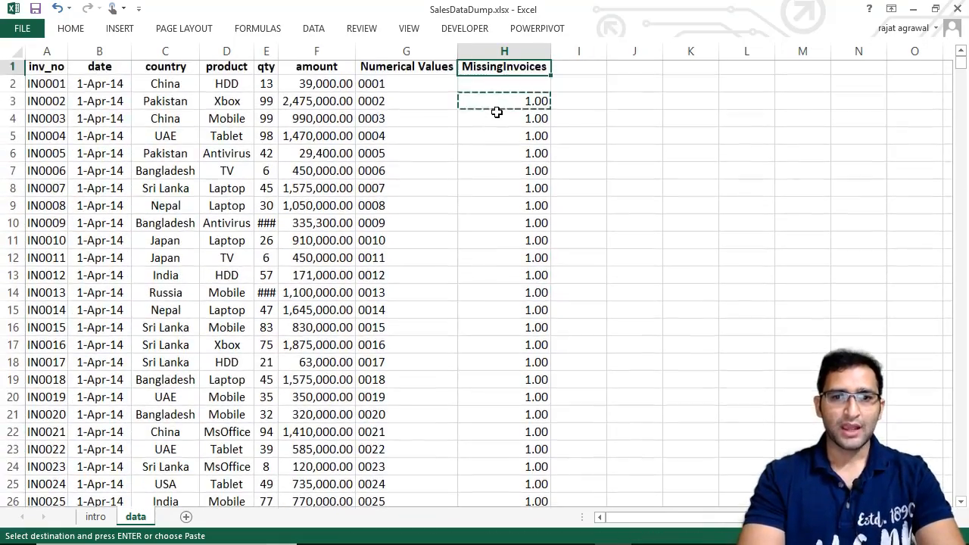
# Format the MissingInvoices values from H3 to H4900 as numbers with no decimal places
pyautogui.click(525, 107)
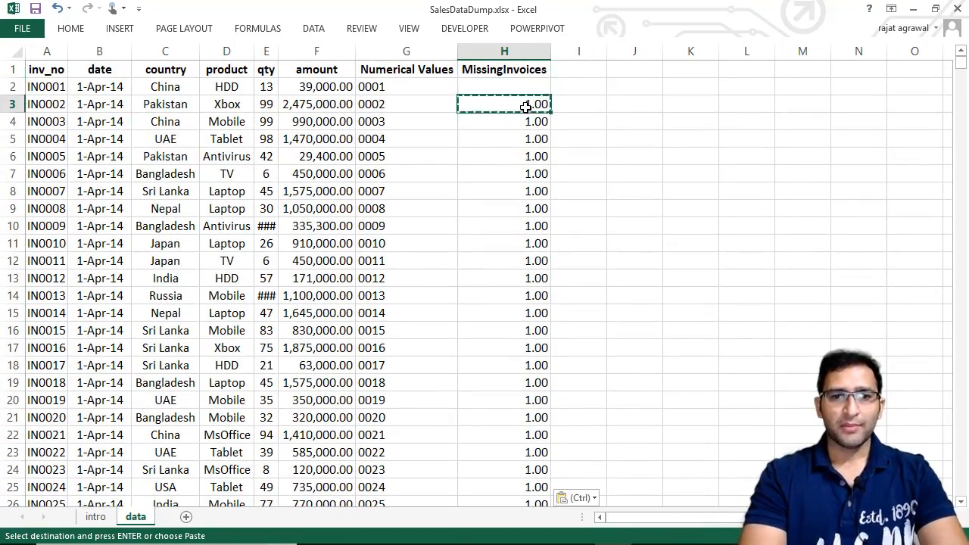
pyautogui.hotkey('ctrl', 'shift', 'Down')
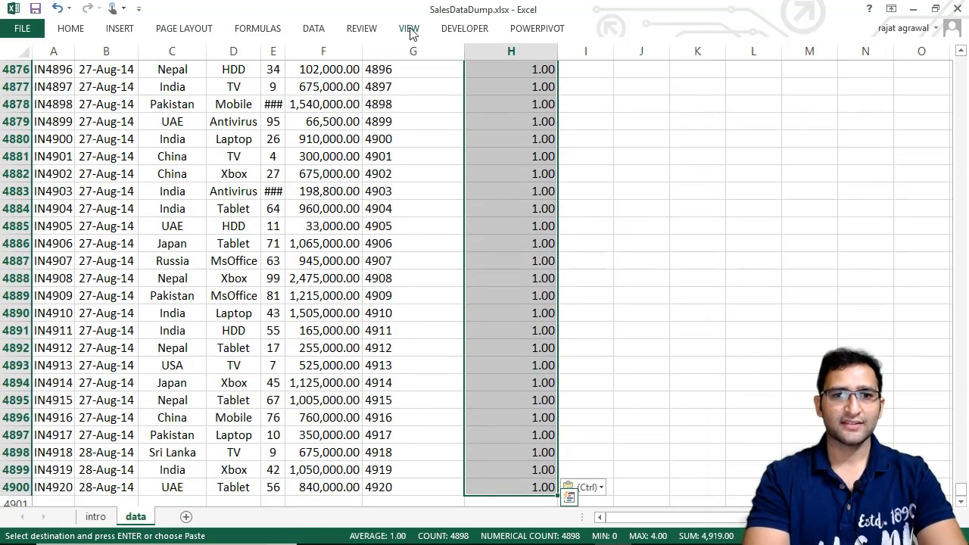
pyautogui.click(82, 33)
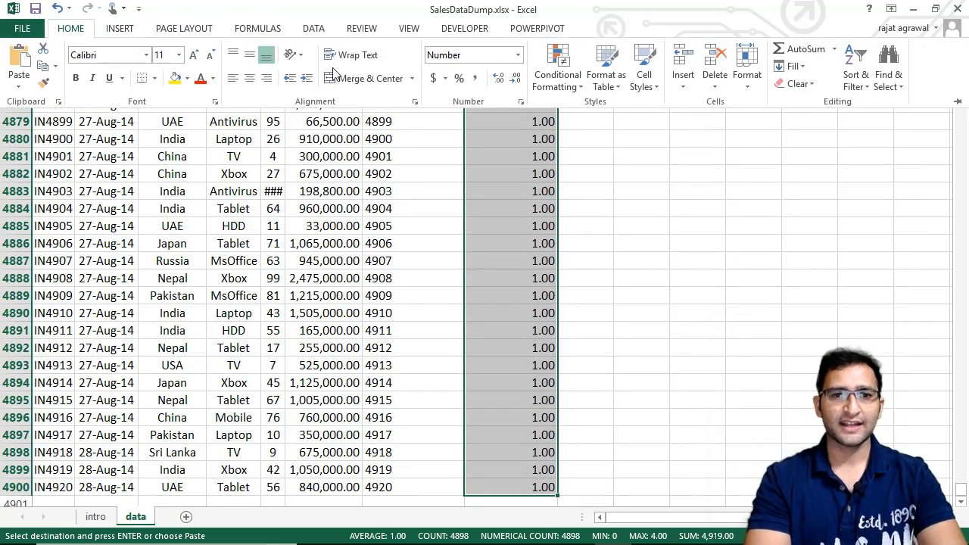
pyautogui.click(515, 79)
pyautogui.click(515, 80)
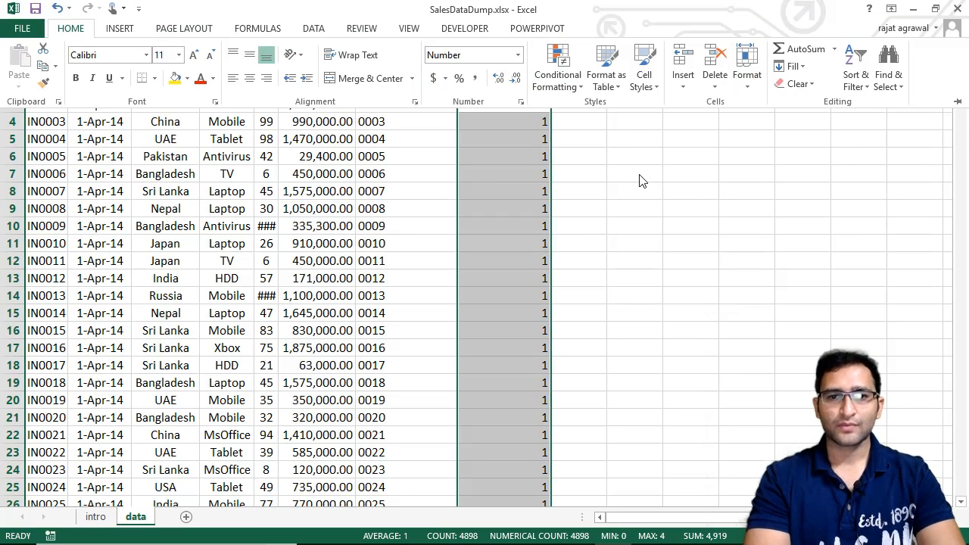
pyautogui.click(549, 174)
pyautogui.click(538, 125)
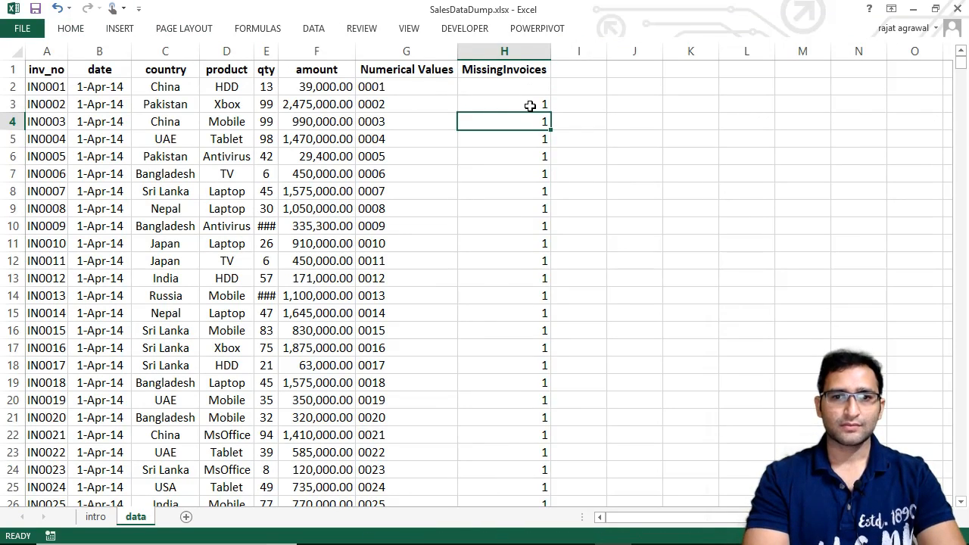
# Examine the differences between consecutive invoice numbers in the first rows of the MissingInvoices column, down to H11
pyautogui.press('Up')
pyautogui.press('Up')
pyautogui.press('Down')
pyautogui.press('Down')
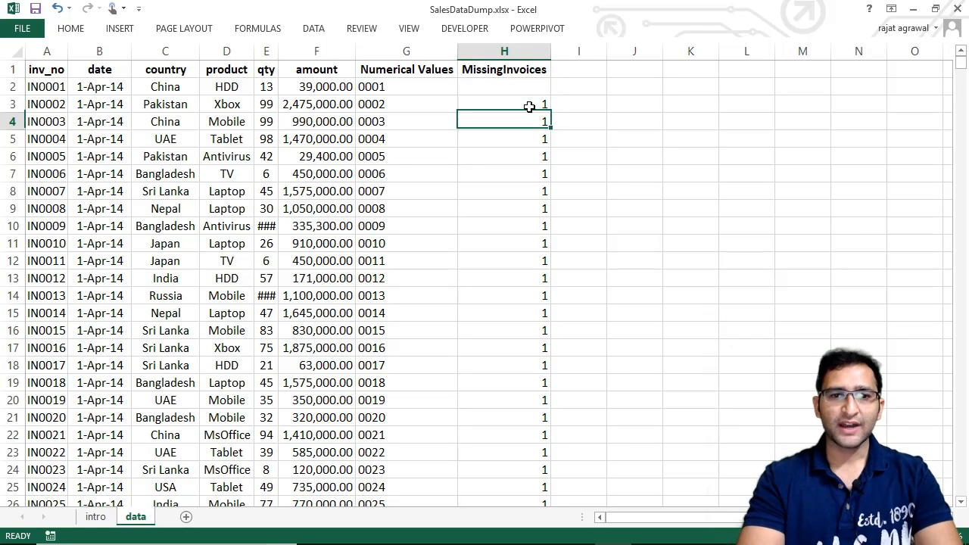
pyautogui.press('Up')
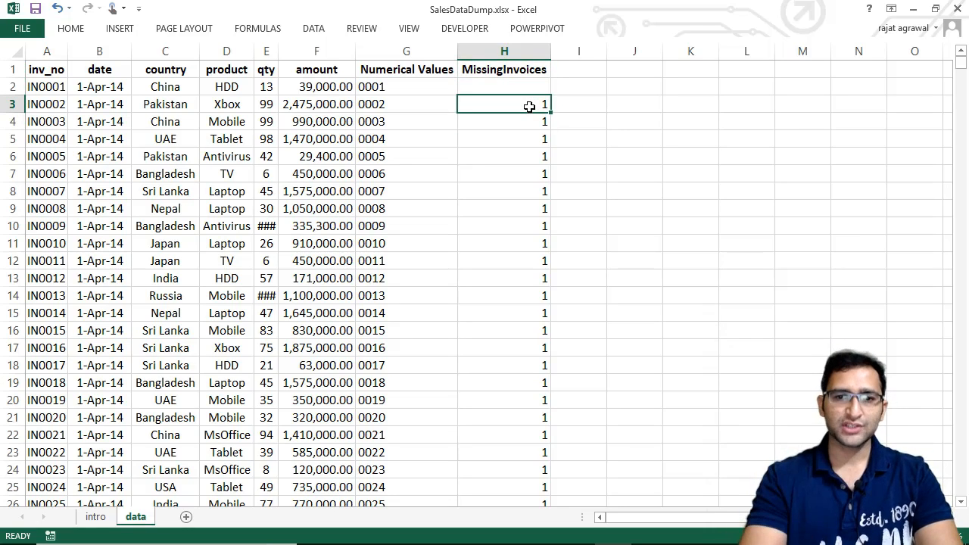
pyautogui.press('Down')
pyautogui.press('Down')
pyautogui.press('Down')
pyautogui.press('Down')
pyautogui.press('Down')
pyautogui.press('Down')
pyautogui.press('Down')
pyautogui.press('Down')
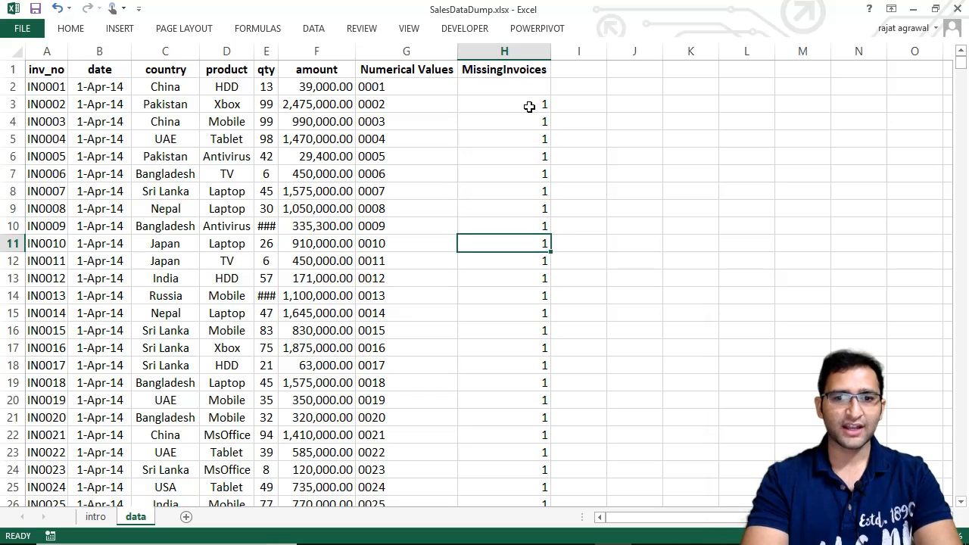
pyautogui.press('Up')
pyautogui.press('Up')
pyautogui.press('Up')
pyautogui.press('Up')
pyautogui.press('Up')
pyautogui.press('Up')
pyautogui.press('Up')
pyautogui.press('Up')
pyautogui.press('Up')
pyautogui.press('Up')
pyautogui.press('Down')
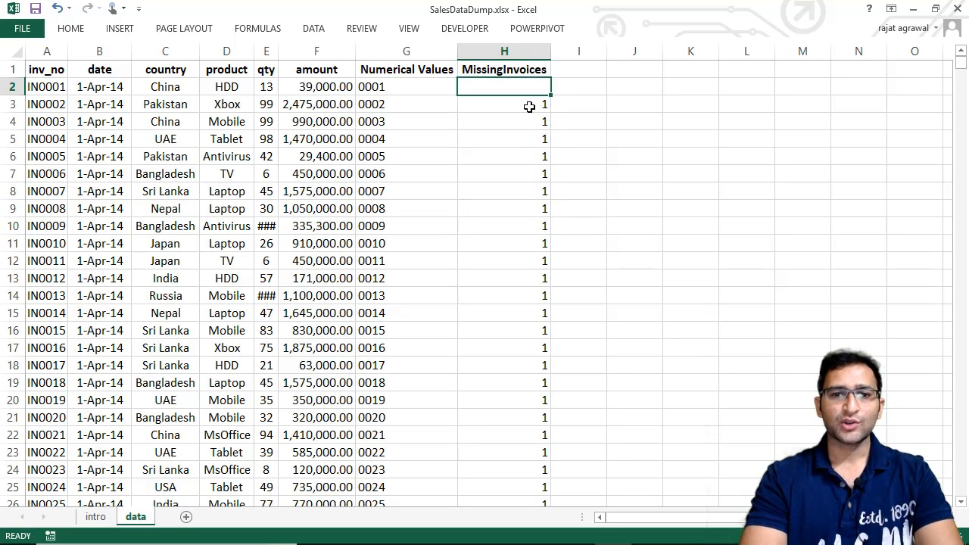
pyautogui.press('Down')
pyautogui.press('Down')
pyautogui.press('Down')
pyautogui.press('Down')
pyautogui.press('Down')
pyautogui.press('Down')
pyautogui.press('Up')
pyautogui.press('Up')
pyautogui.press('Up')
pyautogui.press('Up')
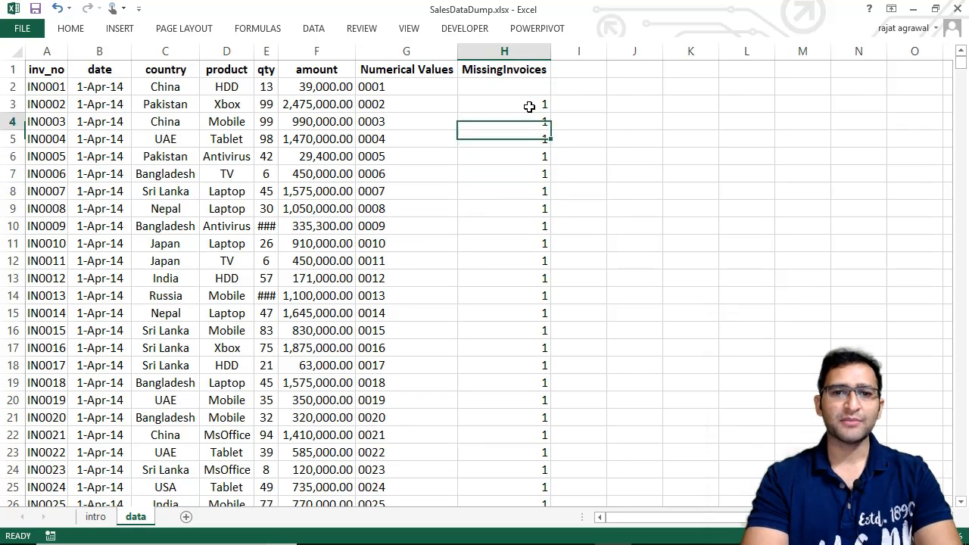
# Turn on filtering for the data's header row, from inv_no through MissingInvoices, and show the data sorting and filtering commands
pyautogui.press('Up')
pyautogui.press('Up')
pyautogui.press('Up')
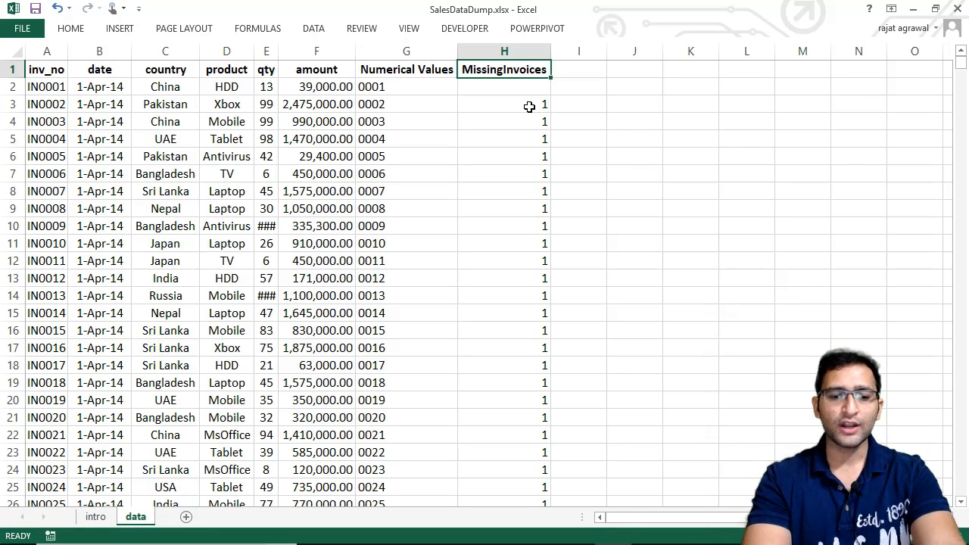
pyautogui.hotkey('alt', 'd')
pyautogui.press('f')
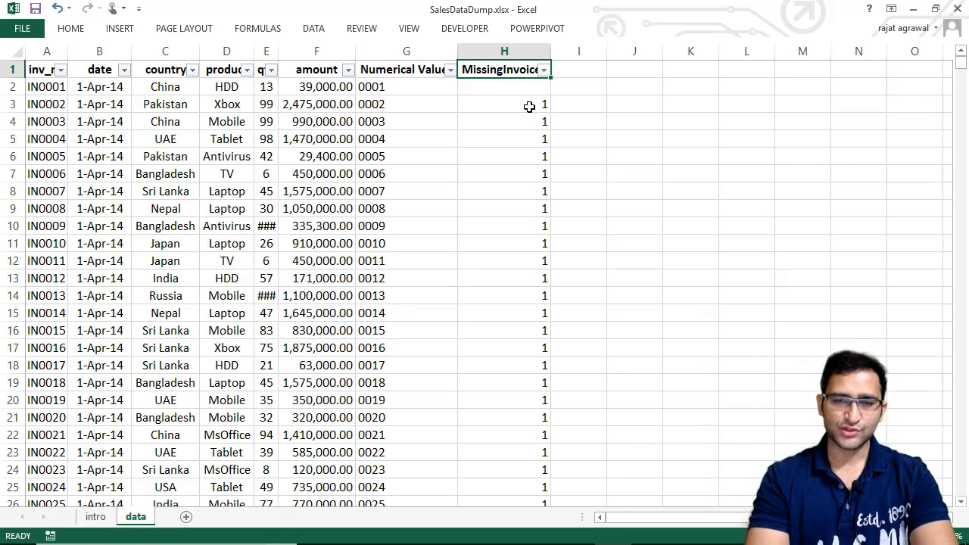
pyautogui.click(318, 29)
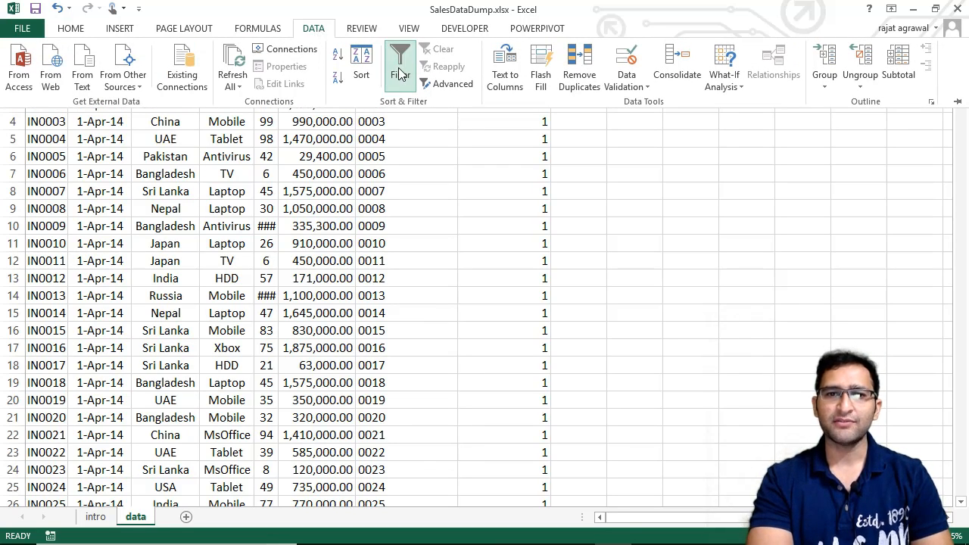
# Filter the MissingInvoices column to show only differences of 0 and select the listed invoice numbers in column A
pyautogui.click(568, 190)
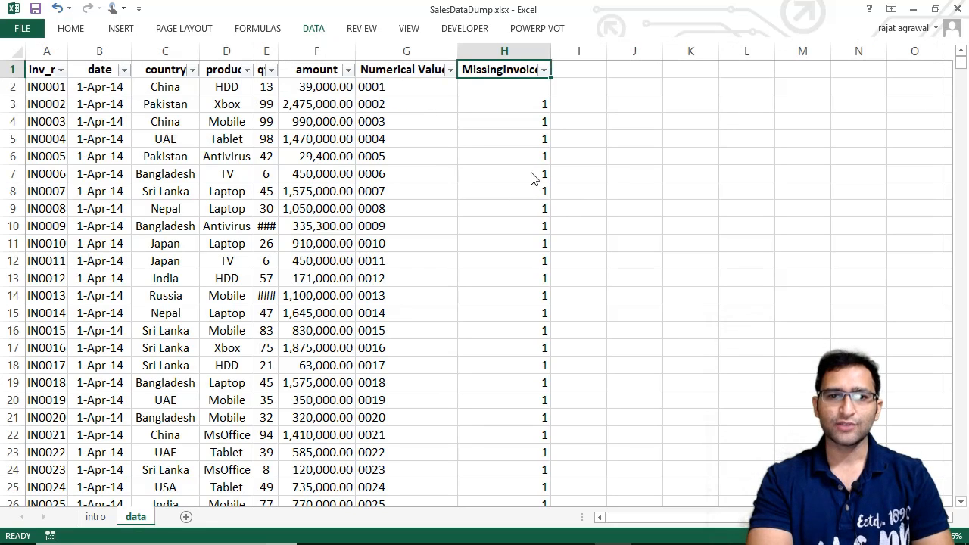
pyautogui.click(543, 71)
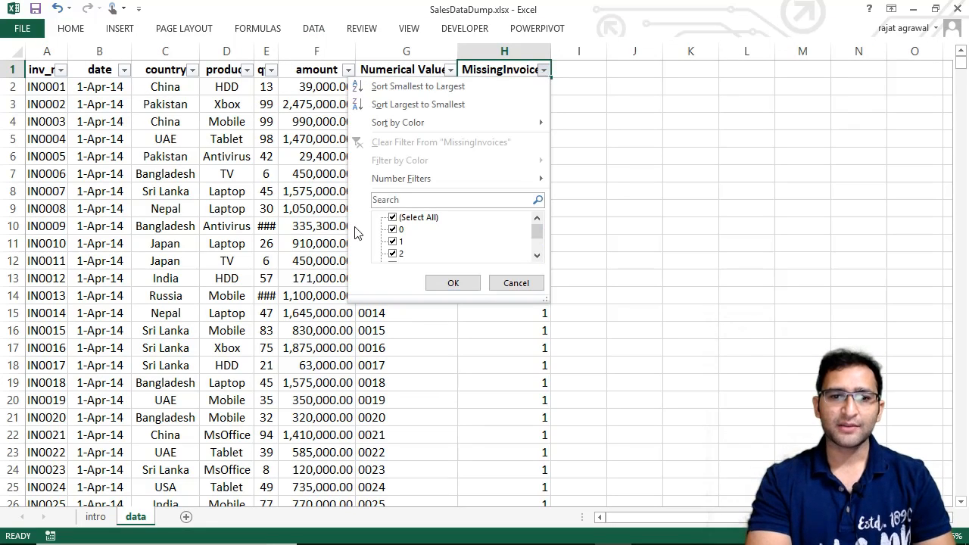
pyautogui.scroll(-1, 538, 237)
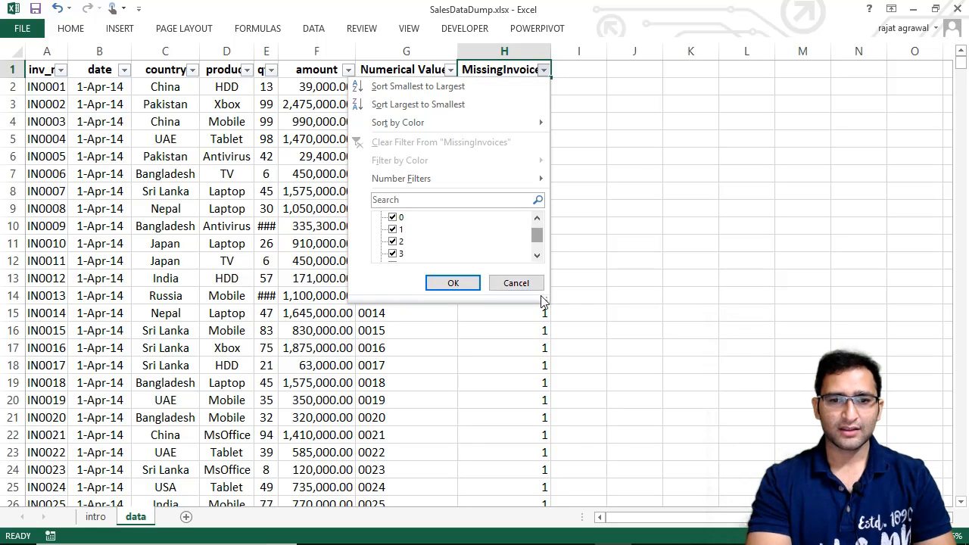
pyautogui.moveTo(546, 305); pyautogui.dragTo(546, 384)
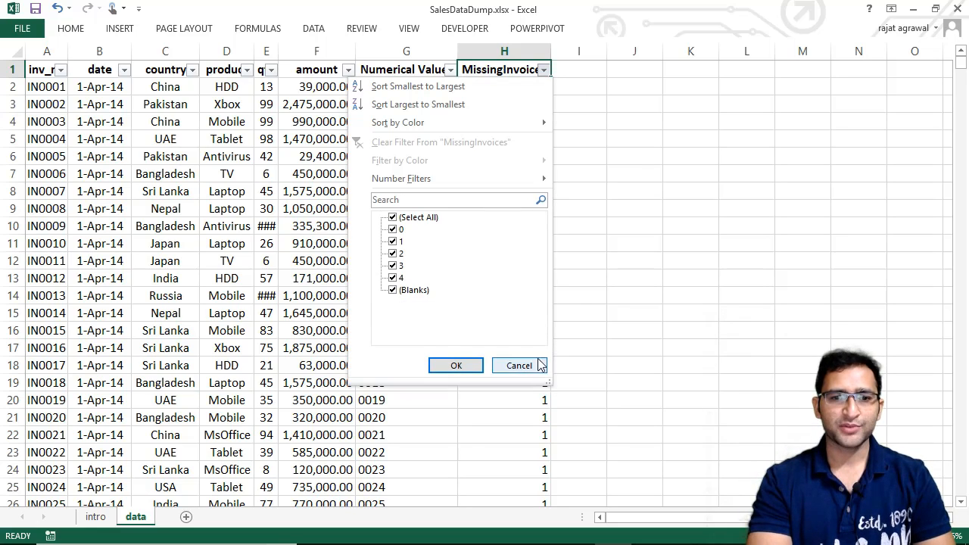
pyautogui.click(392, 217)
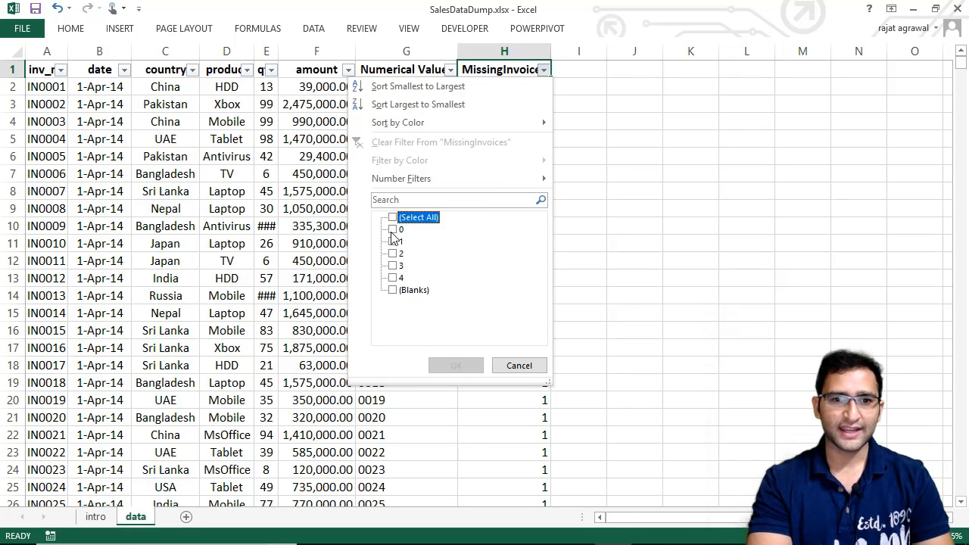
pyautogui.click(393, 229)
pyautogui.click(457, 363)
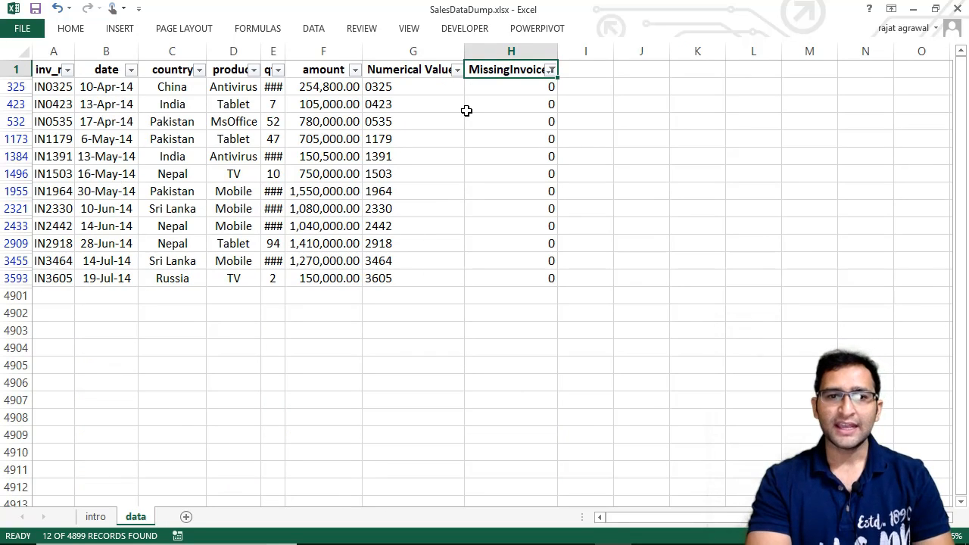
pyautogui.moveTo(65, 86); pyautogui.dragTo(64, 280)
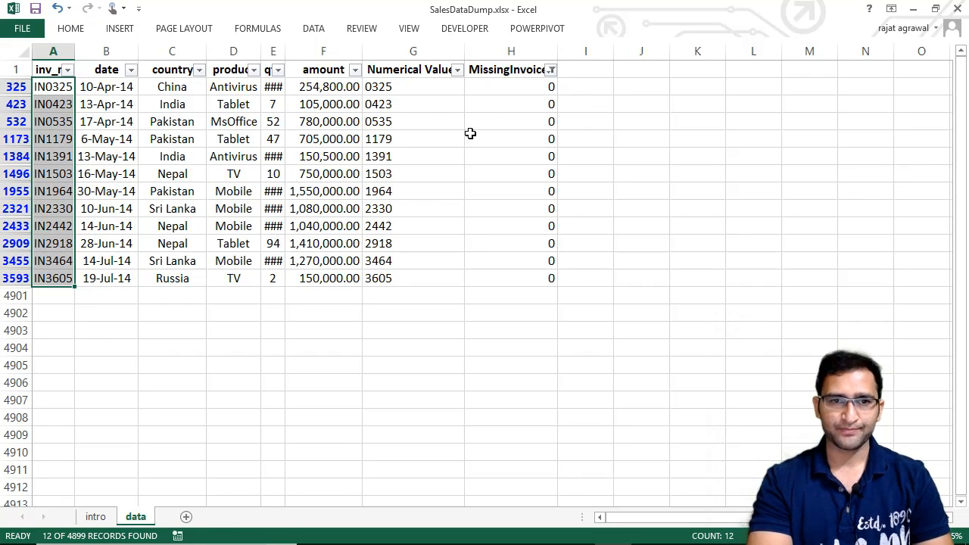
# Change the MissingInvoices filter to show every difference except 0 and blanks
pyautogui.click(552, 70)
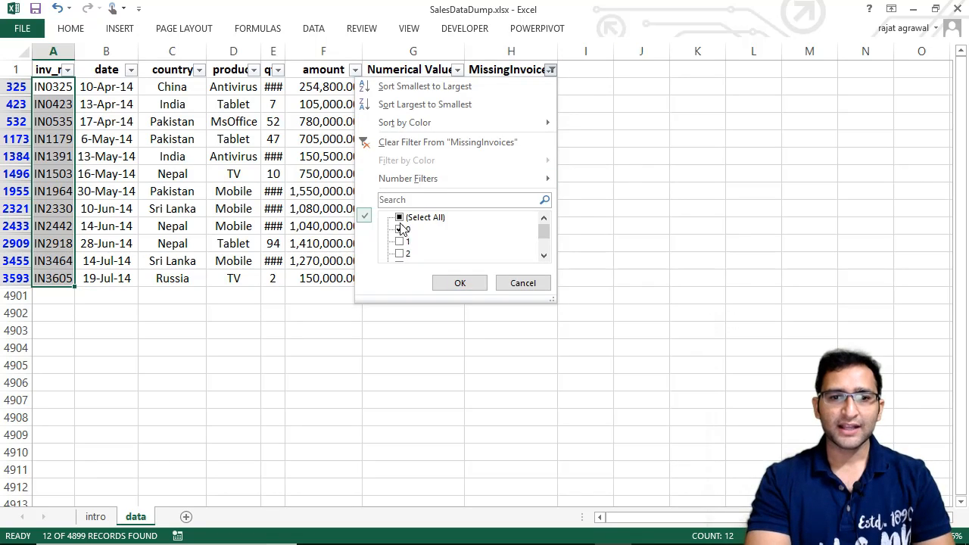
pyautogui.click(400, 218)
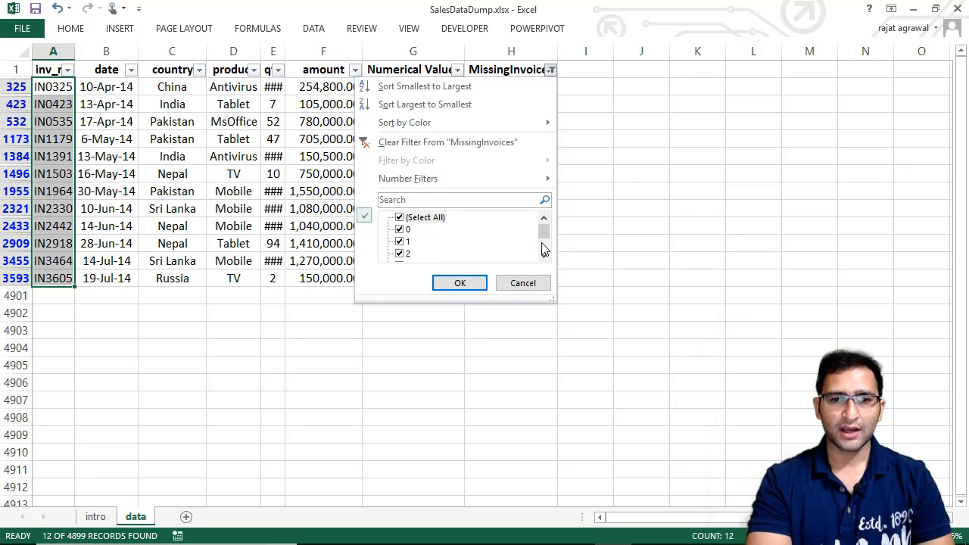
pyautogui.click(400, 230)
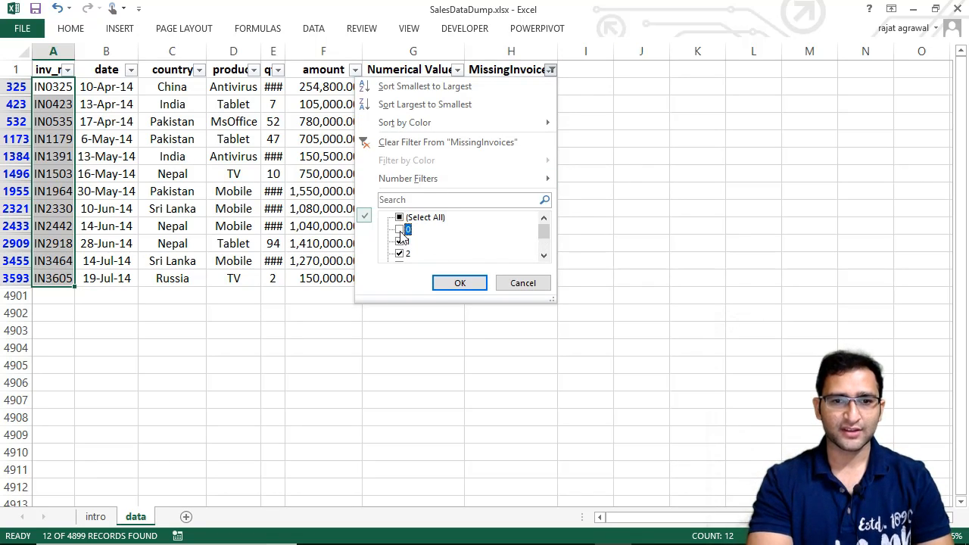
pyautogui.scroll(-1, 542, 240)
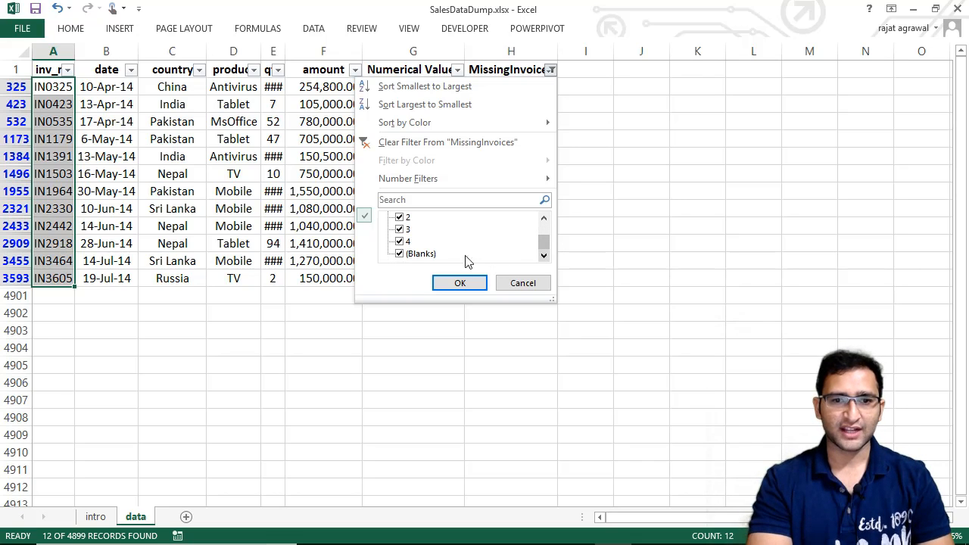
pyautogui.click(399, 254)
pyautogui.click(457, 283)
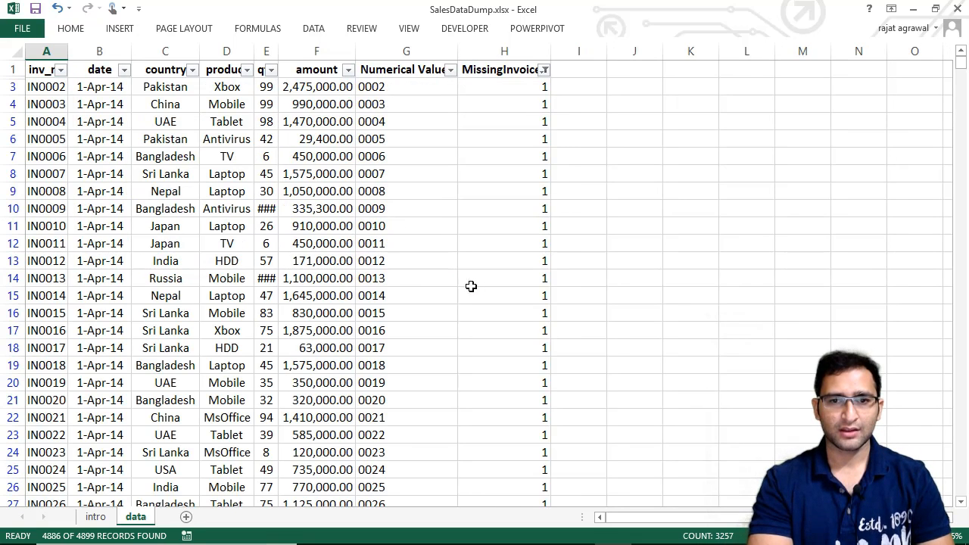
# Exclude 1 from the MissingInvoices filter as well, leaving differences 2, 3 and 4, and check the first listed row
pyautogui.click(544, 71)
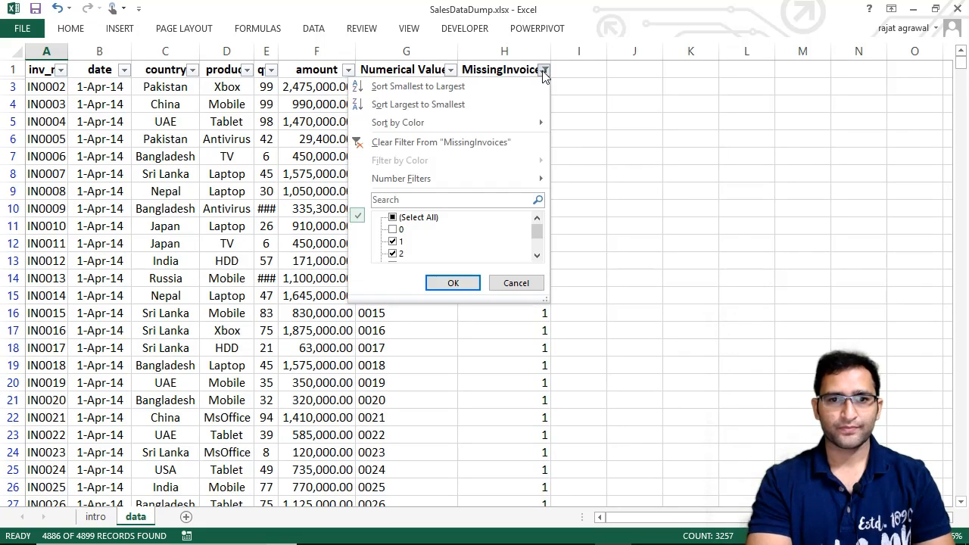
pyautogui.click(393, 241)
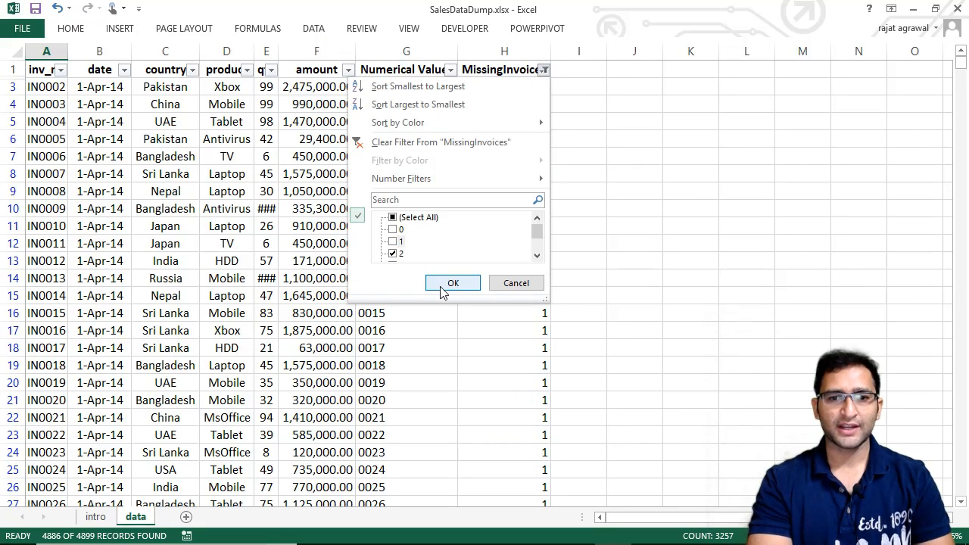
pyautogui.moveTo(537, 235); pyautogui.dragTo(536, 252)
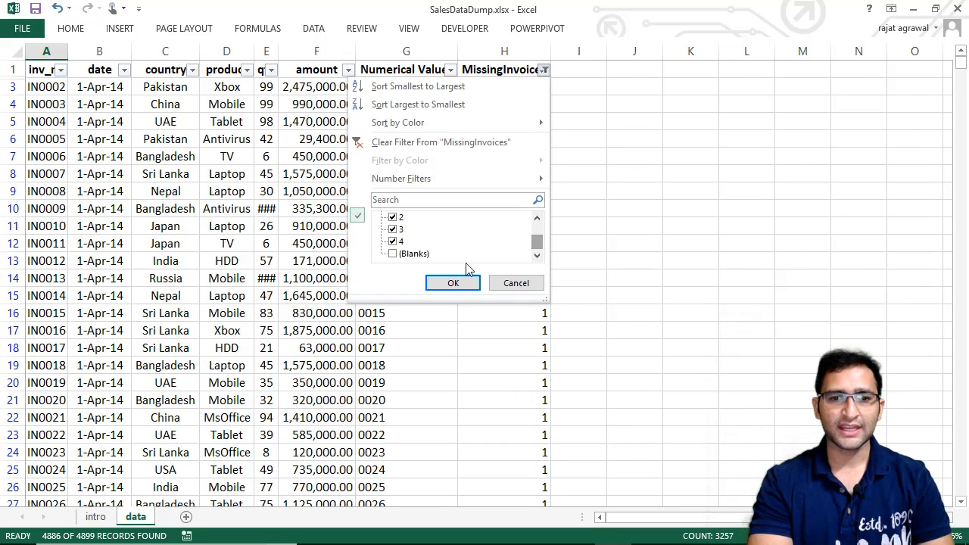
pyautogui.click(460, 283)
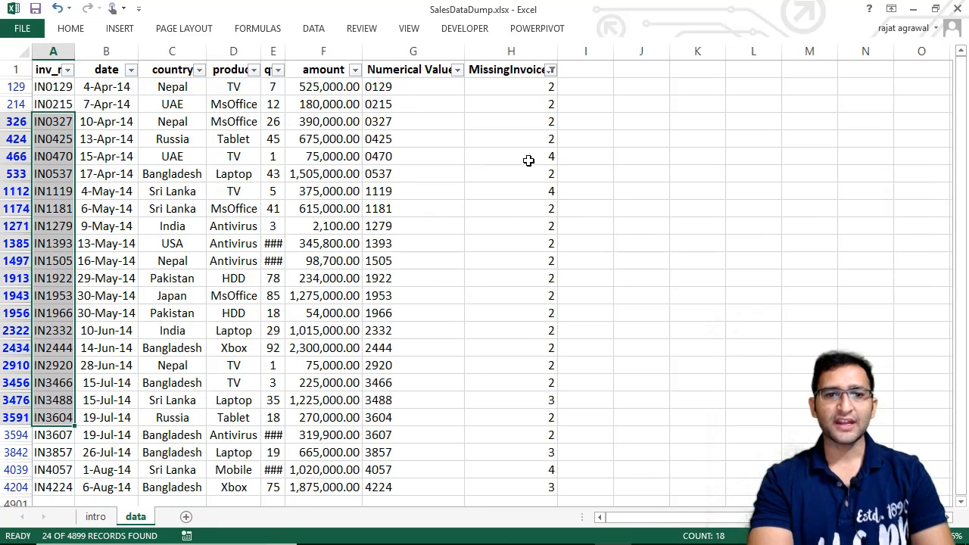
pyautogui.click(496, 124)
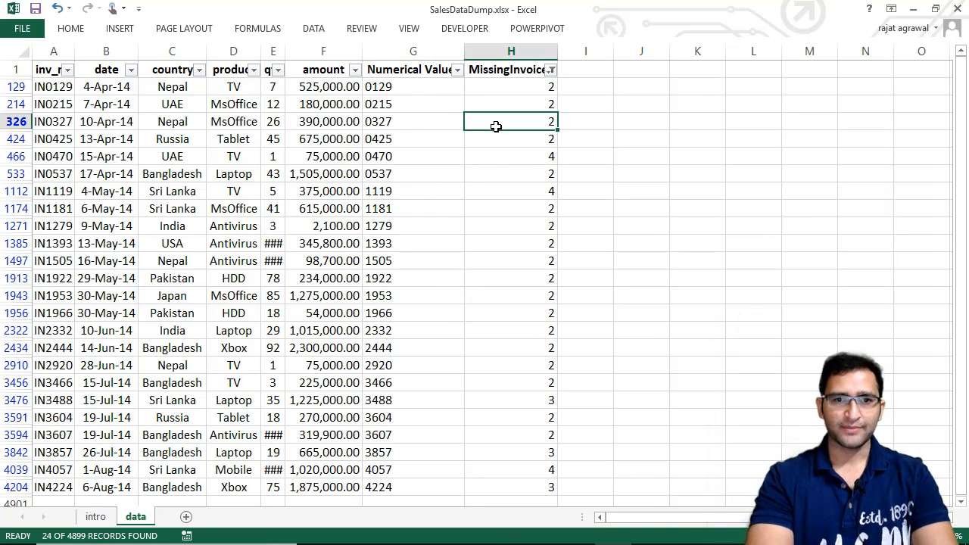
pyautogui.click(529, 90)
pyautogui.click(401, 87)
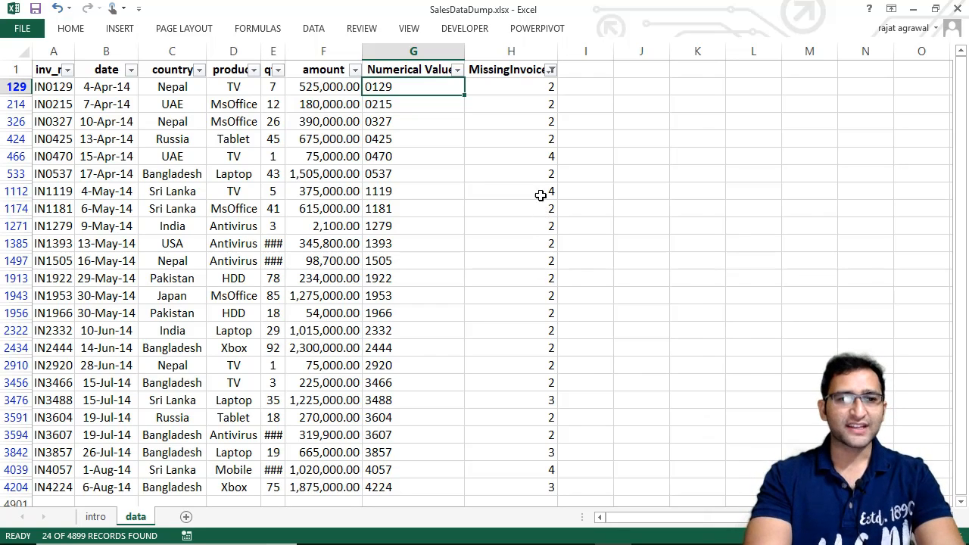
# Reselect all values in the MissingInvoices filter so that every row is shown
pyautogui.click(552, 71)
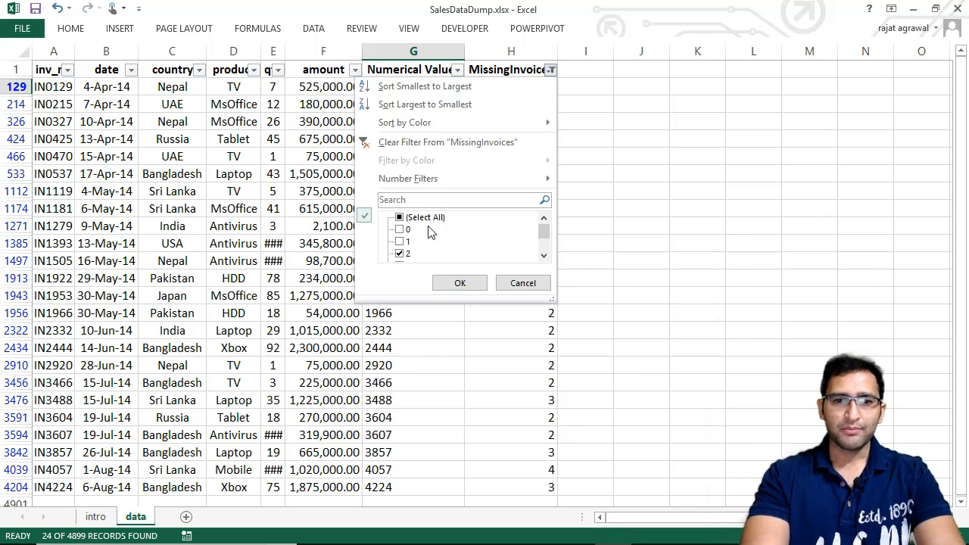
pyautogui.click(425, 217)
pyautogui.click(459, 283)
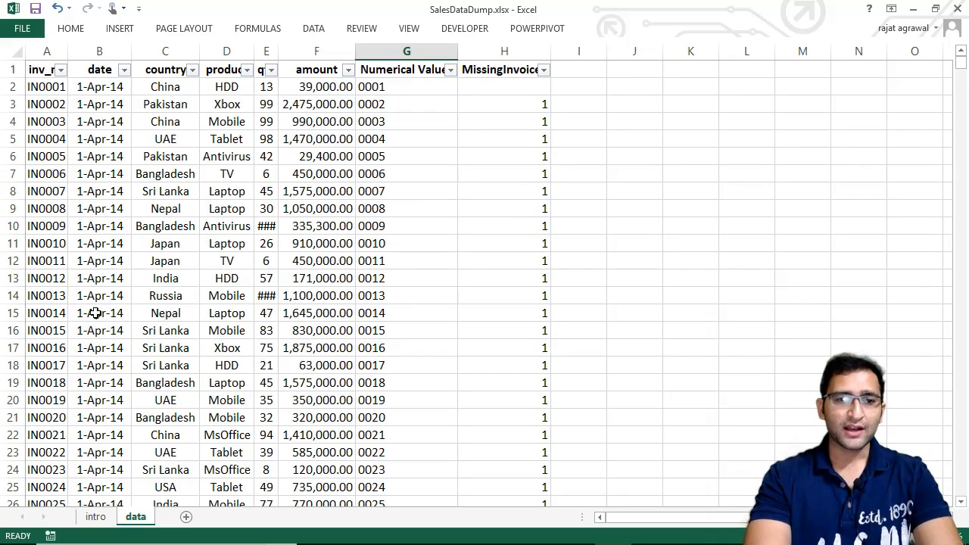
# Add a new worksheet and copy the invoice numbers from A2:A6 of the data sheet into its cells A1:A5
pyautogui.click(186, 517)
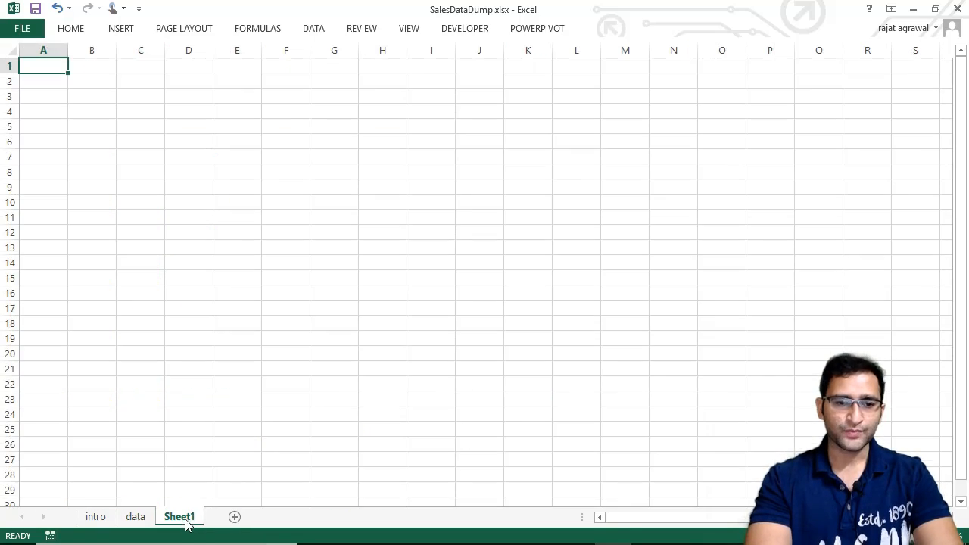
pyautogui.click(136, 524)
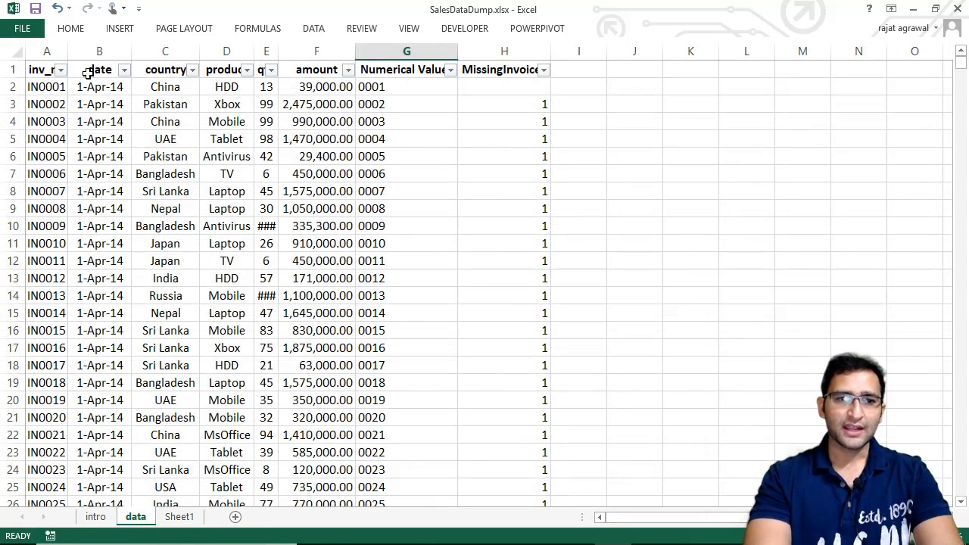
pyautogui.moveTo(47, 90); pyautogui.dragTo(48, 152)
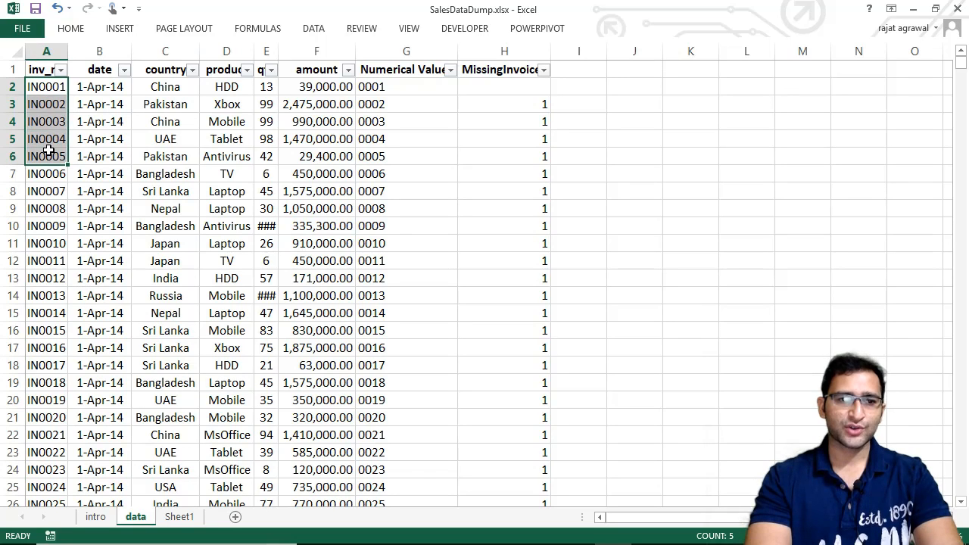
pyautogui.rightClick(50, 119)
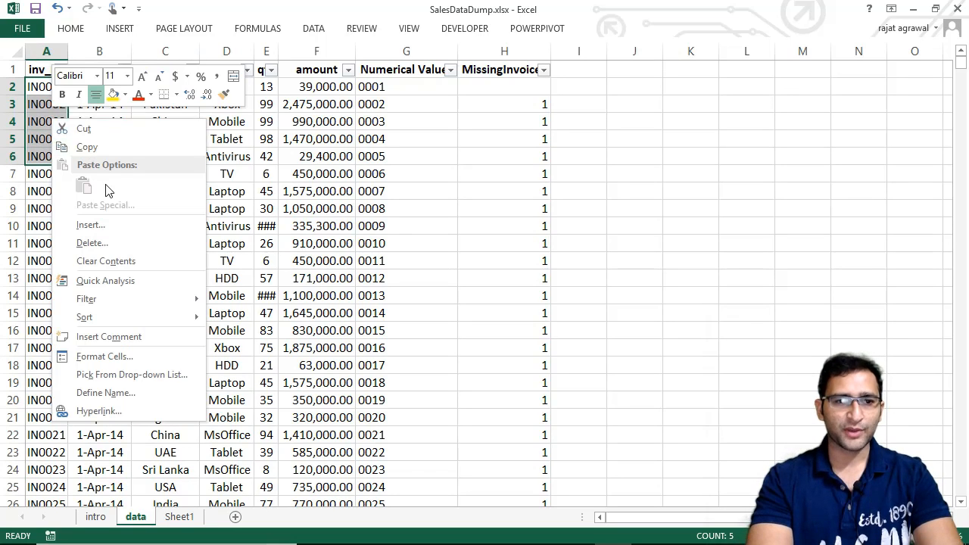
pyautogui.click(108, 146)
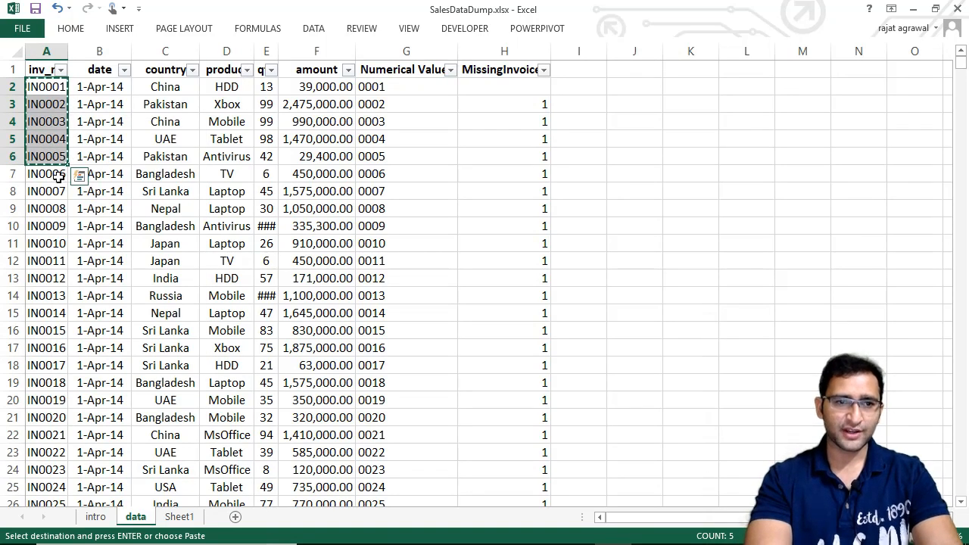
pyautogui.click(178, 516)
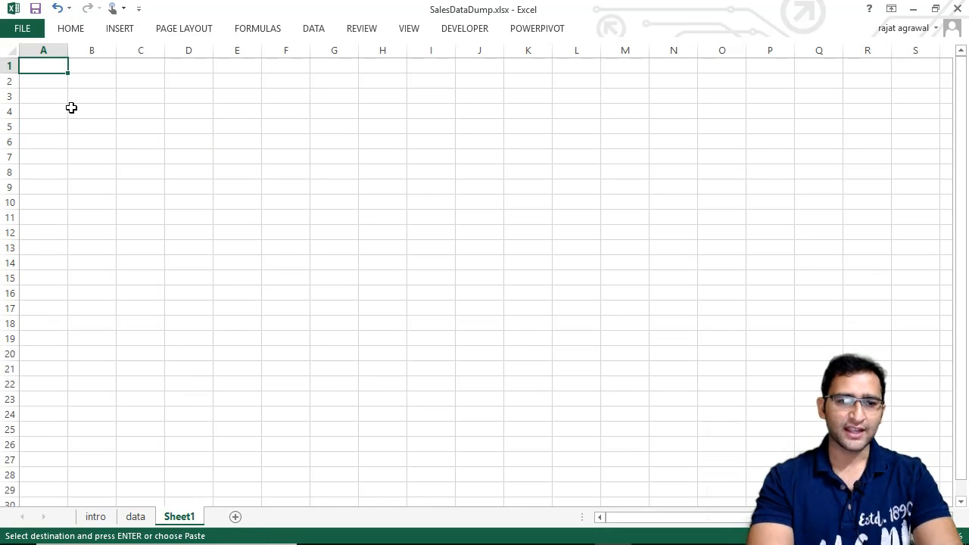
pyautogui.hotkey('ctrl', 'v')
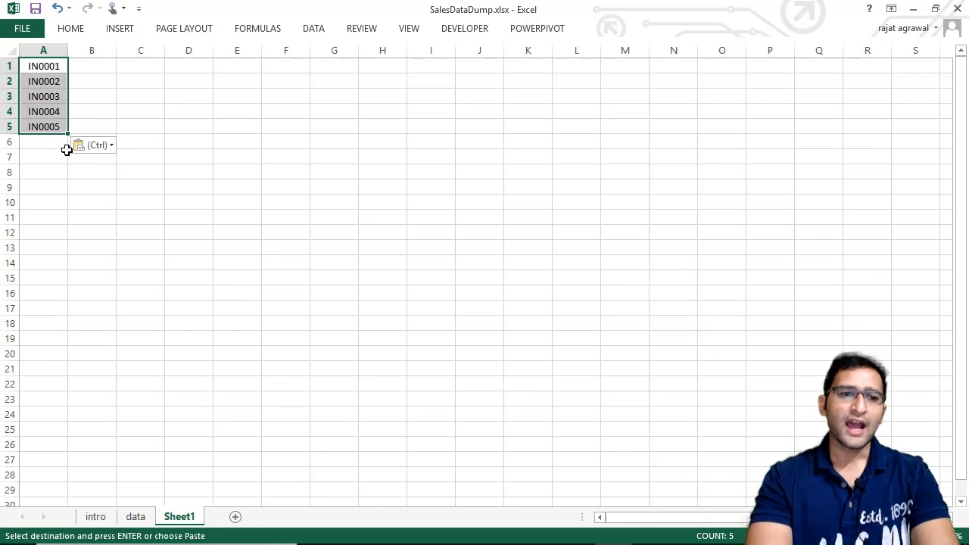
pyautogui.press('Right')
pyautogui.press('Left')
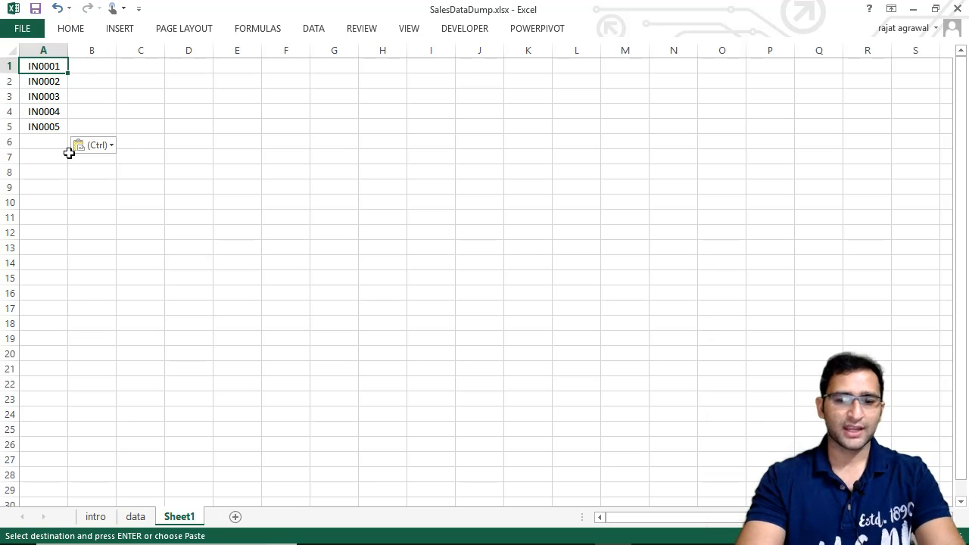
pyautogui.hotkey('shift', 'space')
pyautogui.press('ctrl')
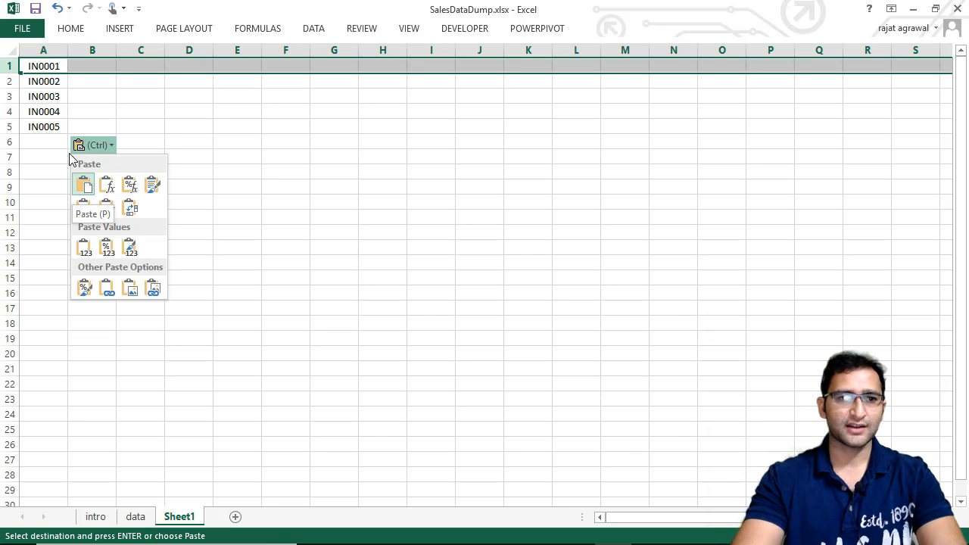
pyautogui.press('Escape')
pyautogui.press('Right')
pyautogui.press('Left')
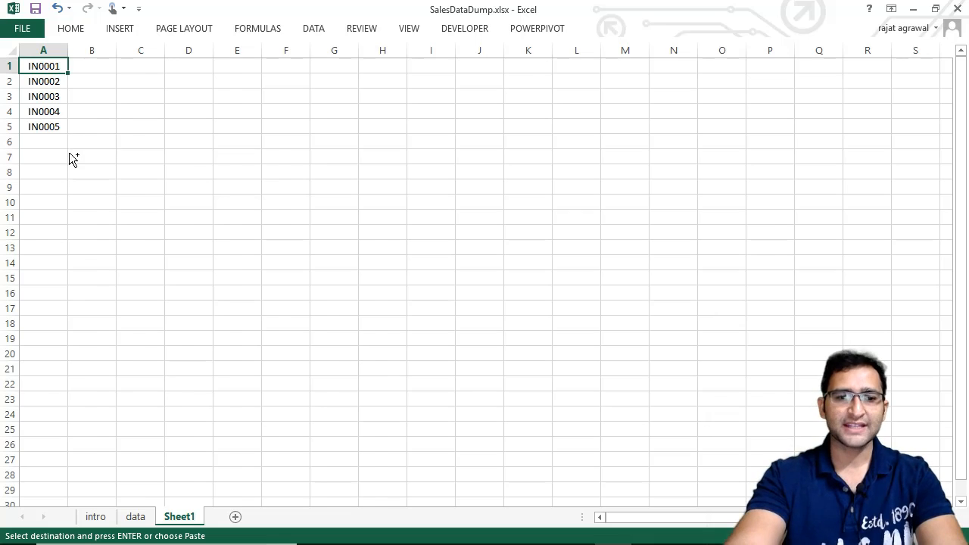
# Cancel the pending copy selection in the data sheet and return to cell A1 of Sheet1
pyautogui.hotkey('ctrl', 'pageup')
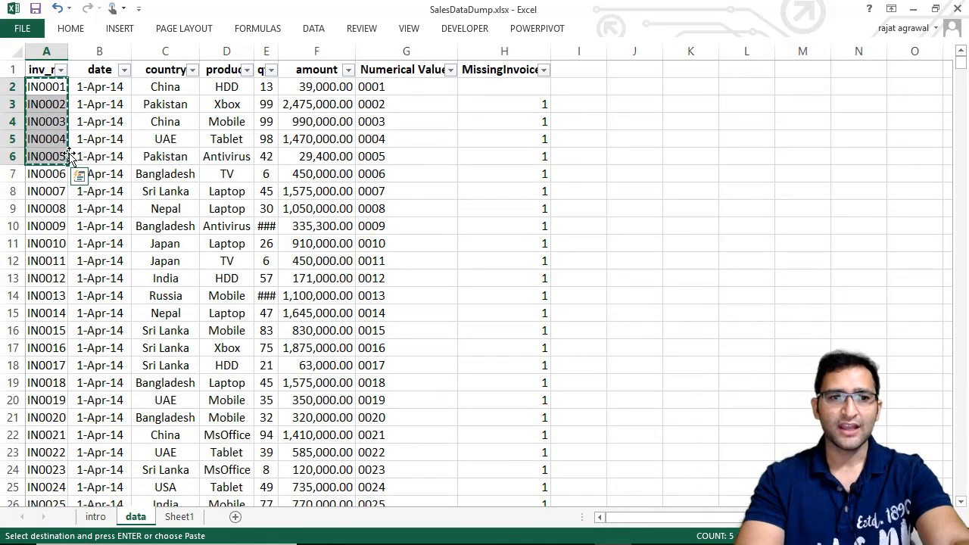
pyautogui.press('Escape')
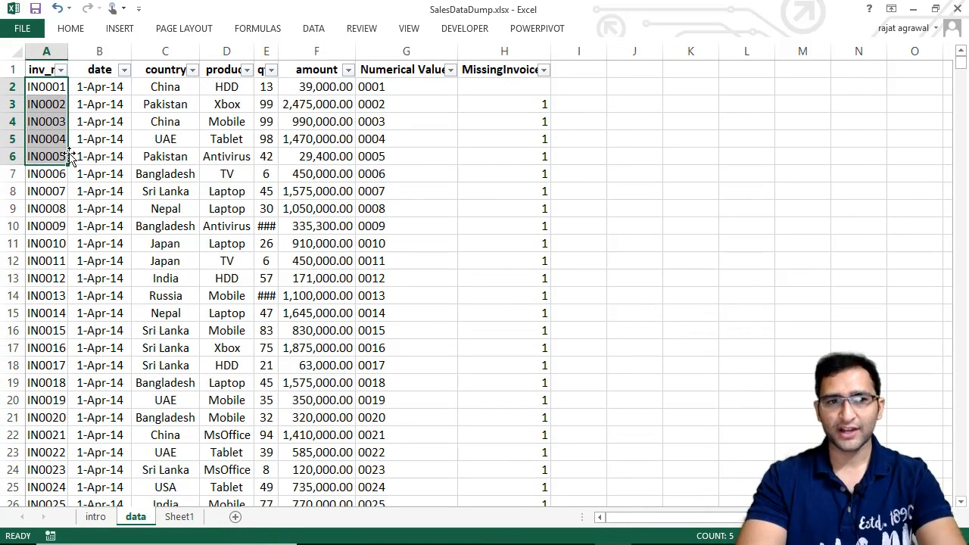
pyautogui.press('Right')
pyautogui.press('Left')
pyautogui.press('Down')
pyautogui.press('Down')
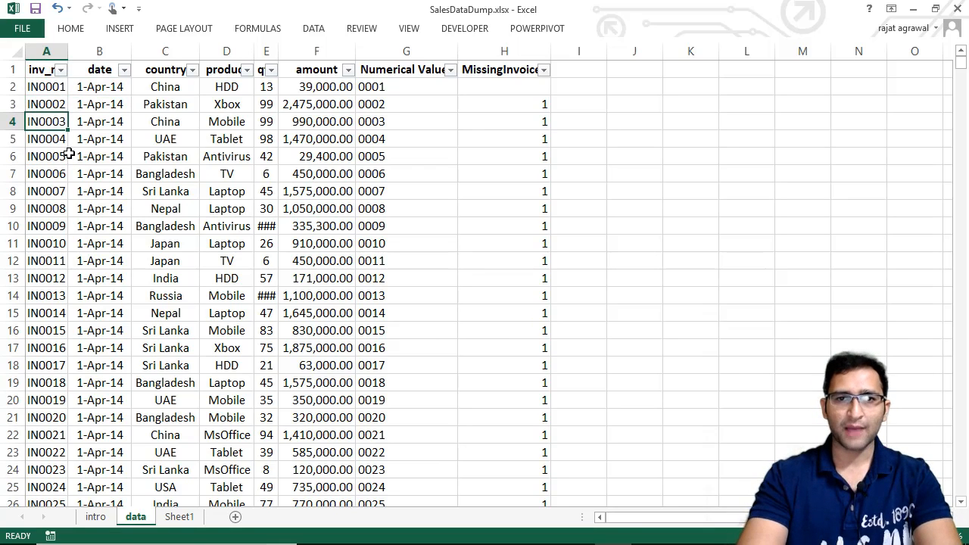
pyautogui.hotkey('ctrl', 'pagedown')
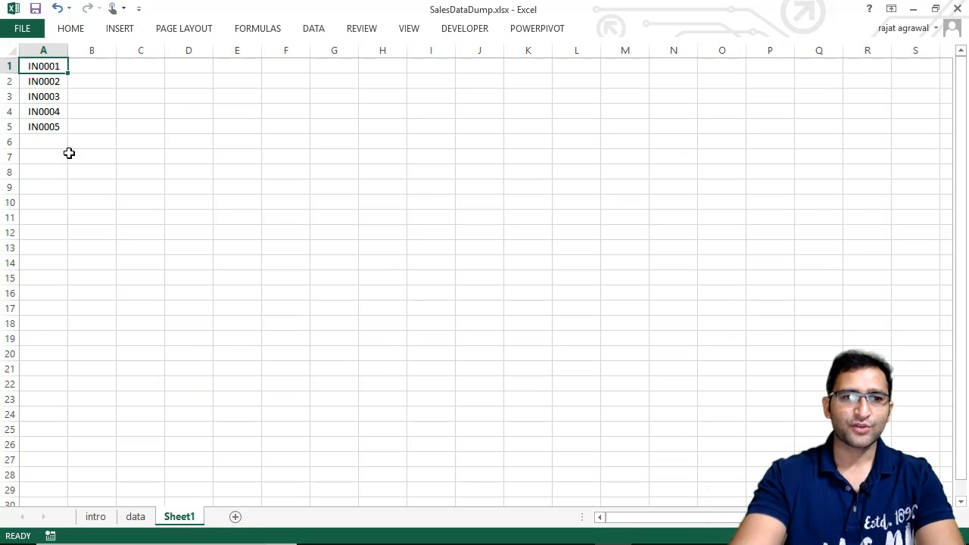
pyautogui.press('Right')
pyautogui.press('Left')
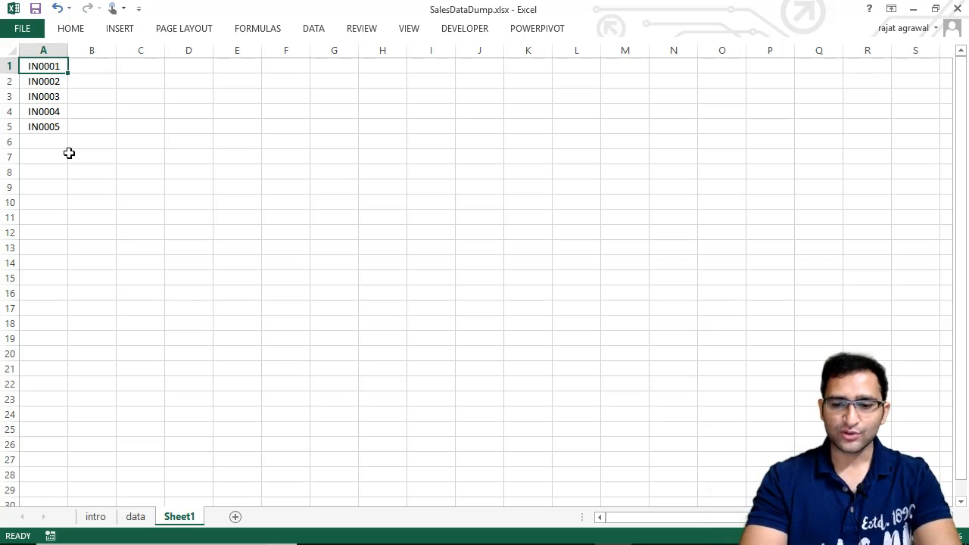
# Insert a blank row above the copied invoice numbers on Sheet1
pyautogui.hotkey('shift', 'space')
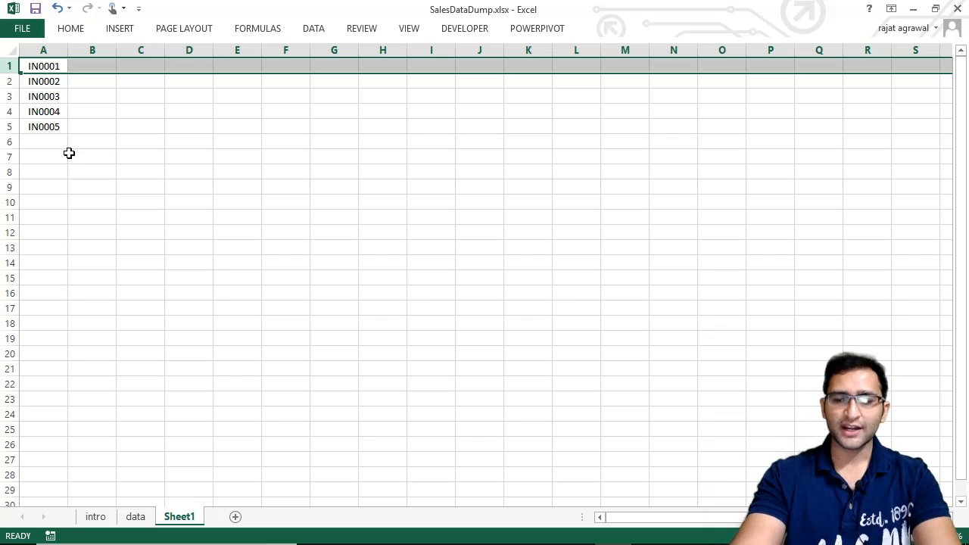
pyautogui.hotkey('ctrl', 'shift', '+')
pyautogui.press('Right')
pyautogui.press('Left')
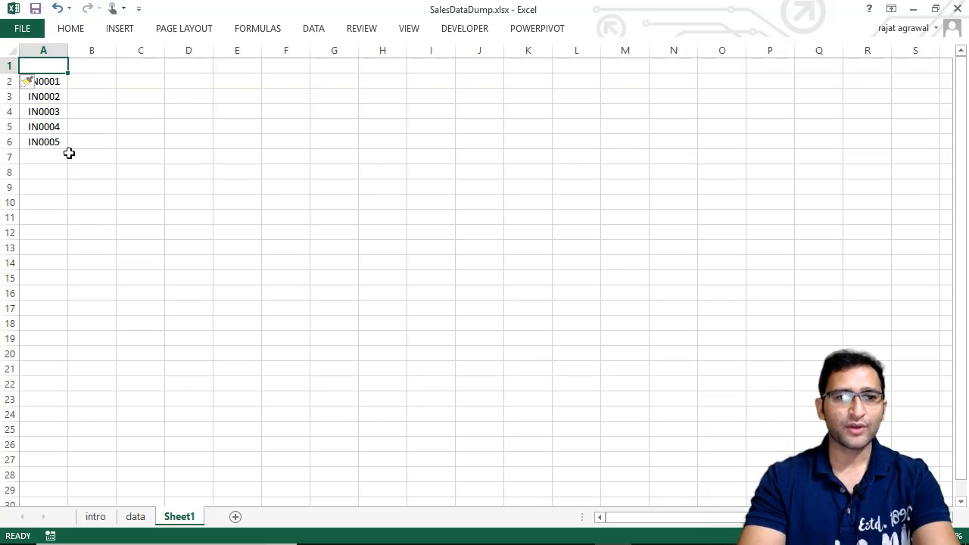
pyautogui.write('In')
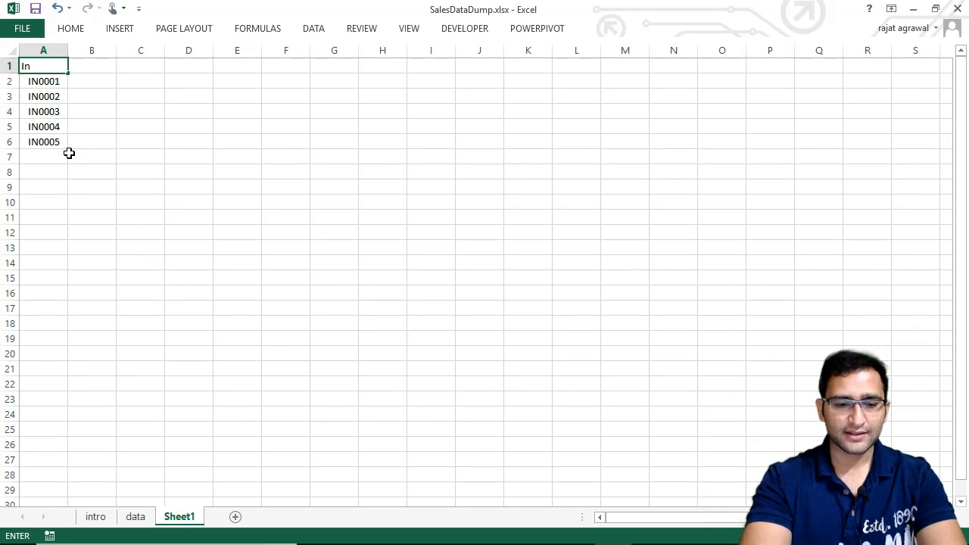
pyautogui.write('correc')
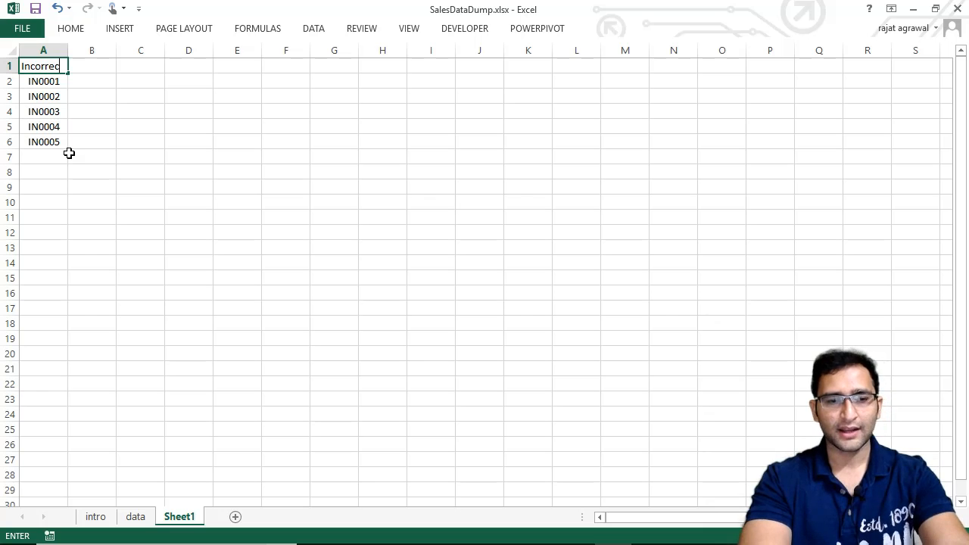
pyautogui.press('BackSpace')
pyautogui.press('BackSpace')
pyautogui.press('BackSpace')
pyautogui.press('BackSpace')
pyautogui.press('BackSpace')
pyautogui.press('BackSpace')
pyautogui.press('BackSpace')
pyautogui.press('BackSpace')
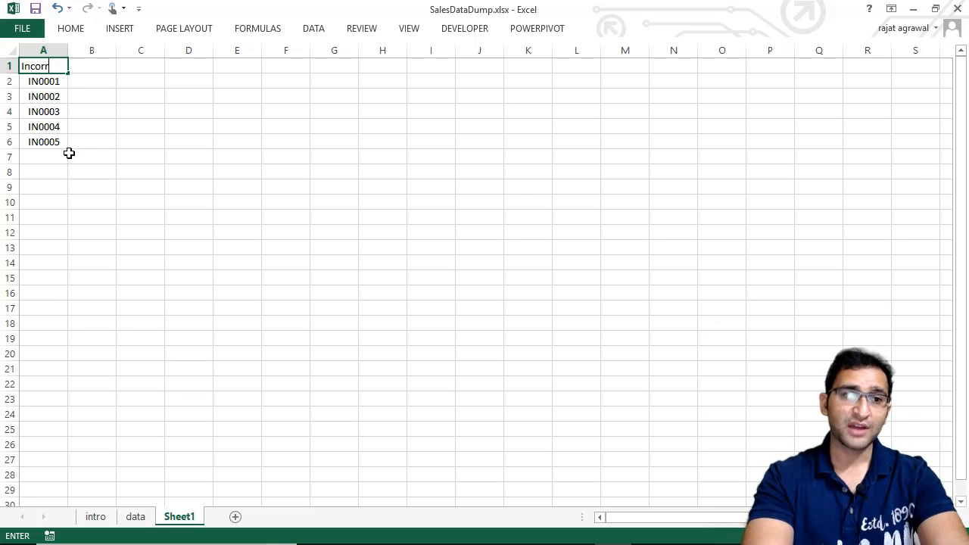
pyautogui.write('c')
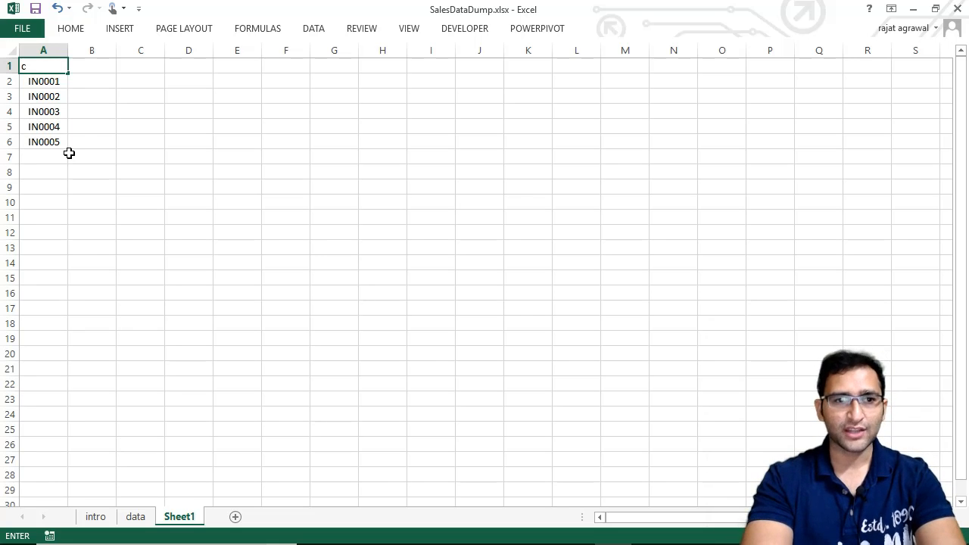
pyautogui.press('BackSpace')
# Enter the header "Correct Invoice" in cell A1
pyautogui.write('Corr')
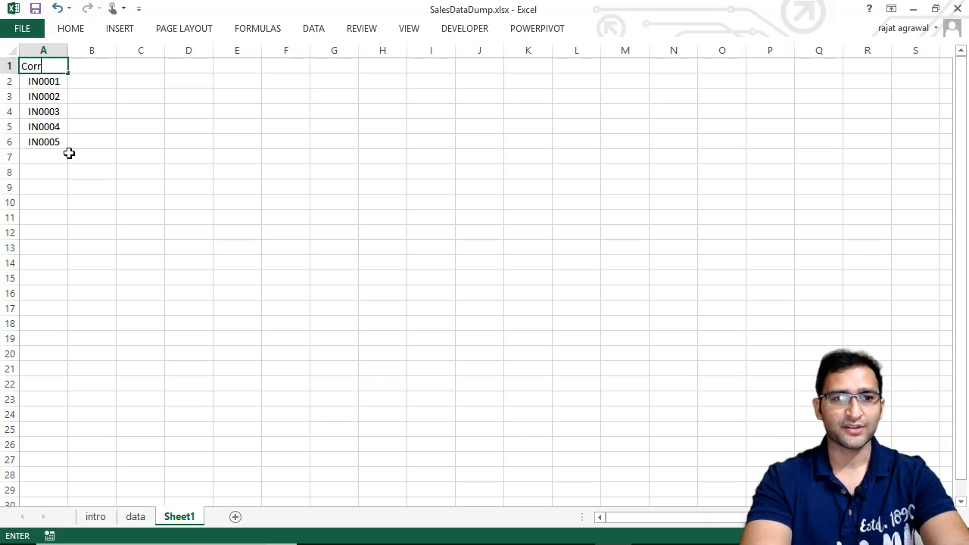
pyautogui.write('ect ')
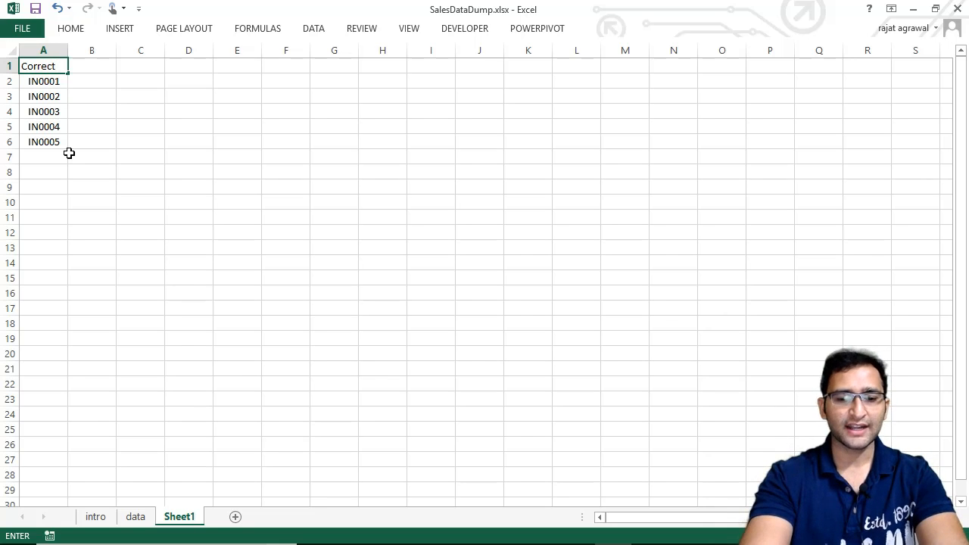
pyautogui.write('Invoiv')
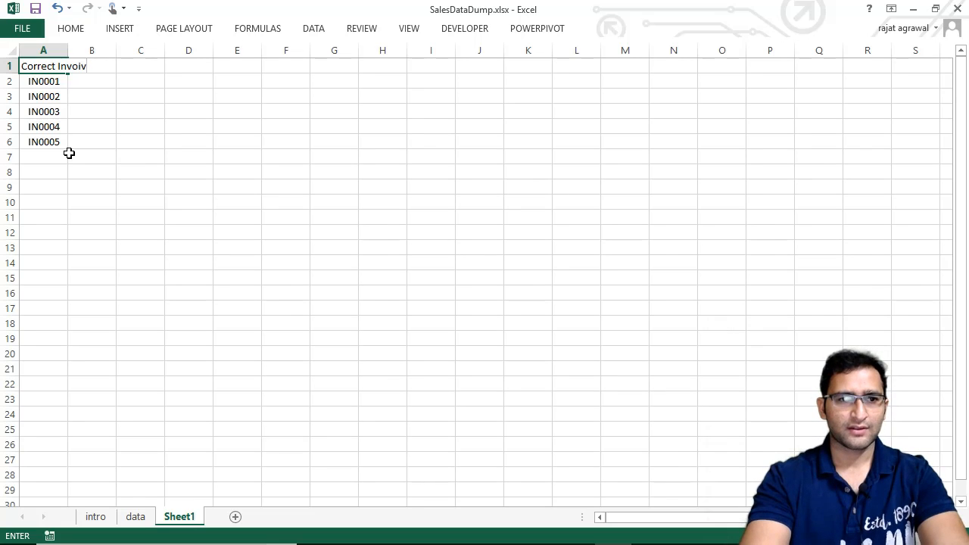
pyautogui.press('BackSpace')
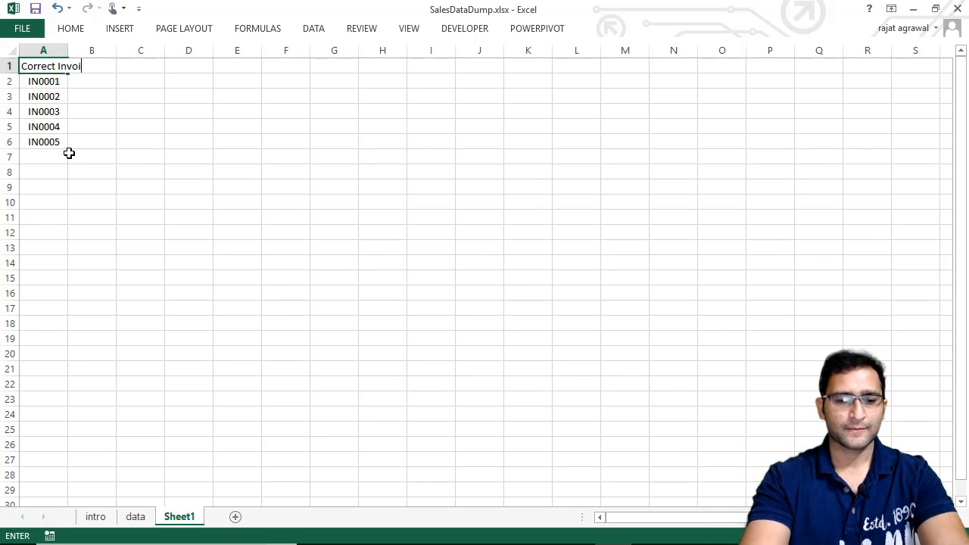
pyautogui.write('ce')
pyautogui.press('Return')
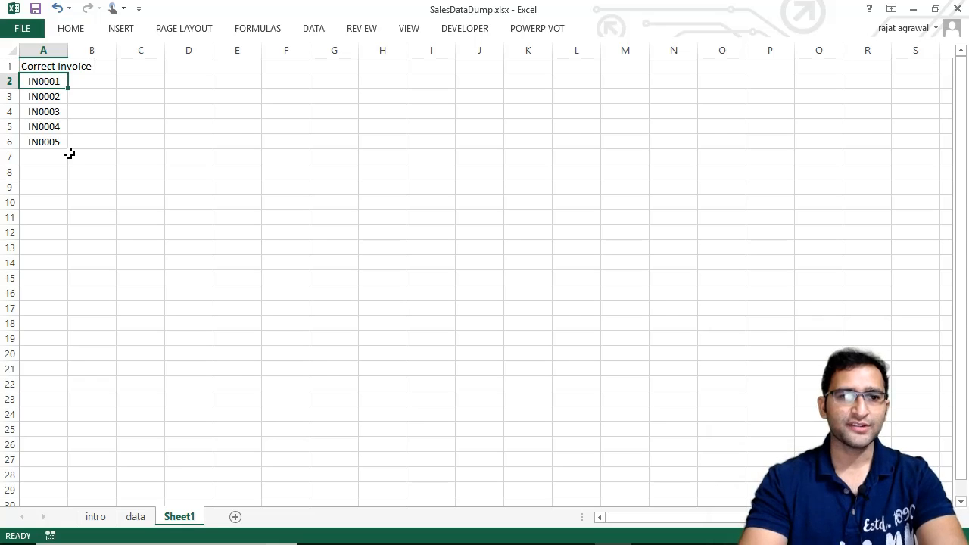
# Fit column A's width to its contents and make the "Correct Invoice" header bold
pyautogui.doubleClick(69, 50)
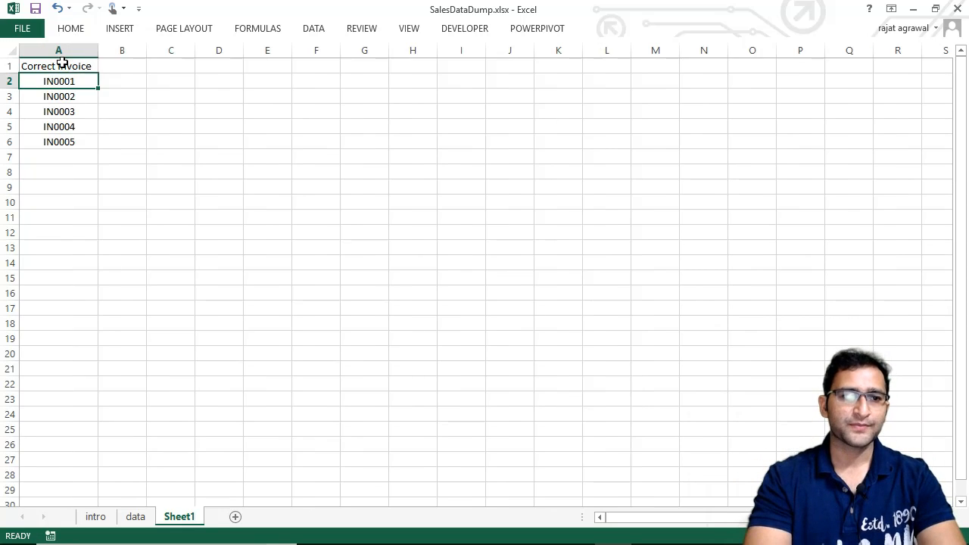
pyautogui.click(58, 67)
pyautogui.hotkey('ctrl', 'b')
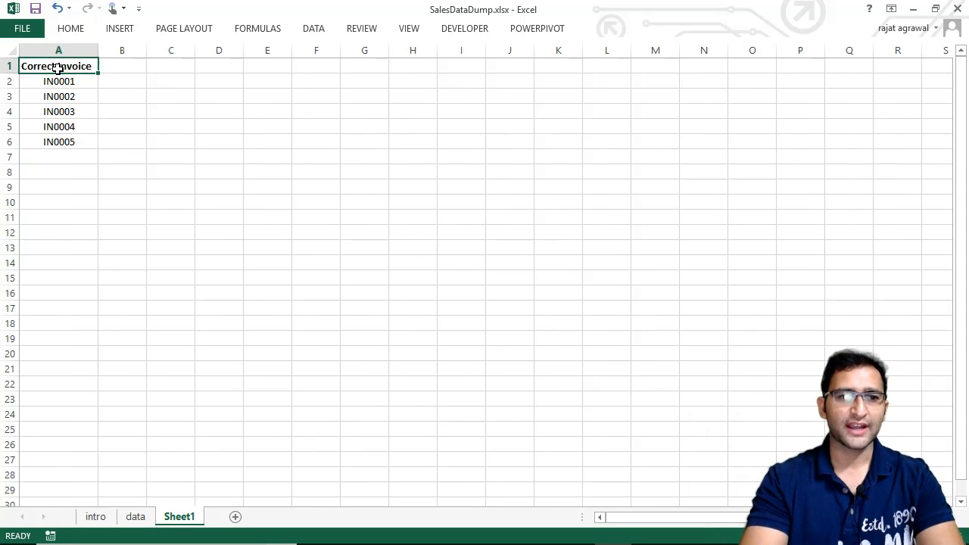
pyautogui.click(92, 79)
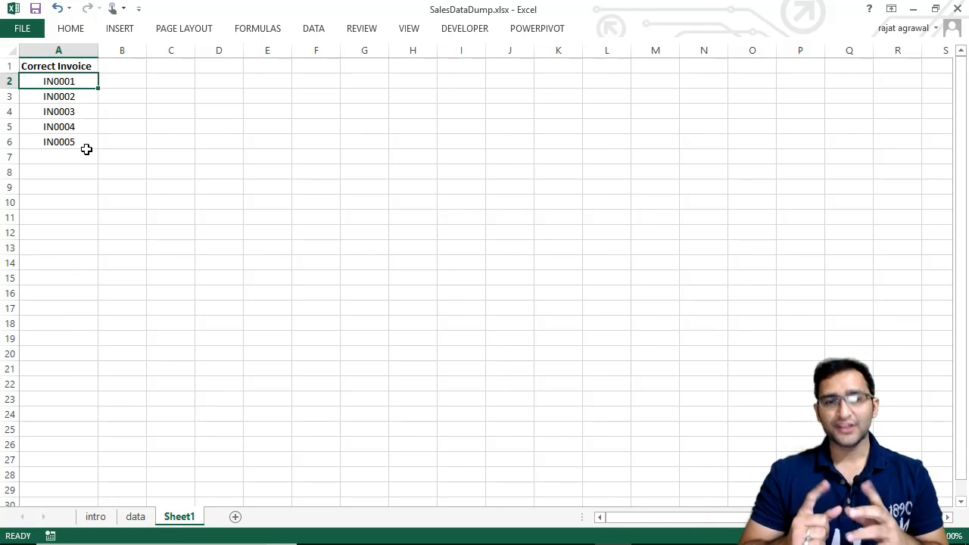
# Check the last invoice number in column A of the data sheet
pyautogui.click(134, 520)
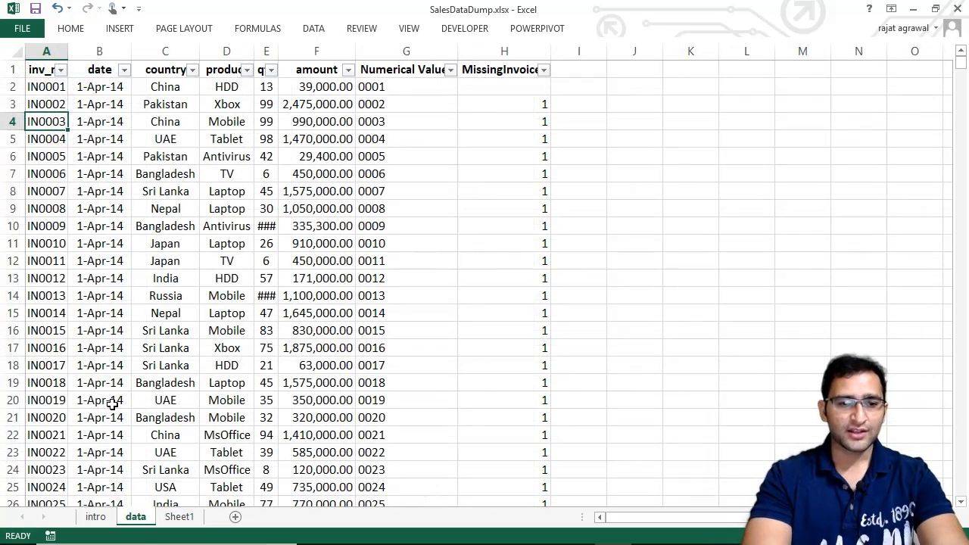
pyautogui.click(49, 274)
pyautogui.hotkey('ctrl', 'Down')
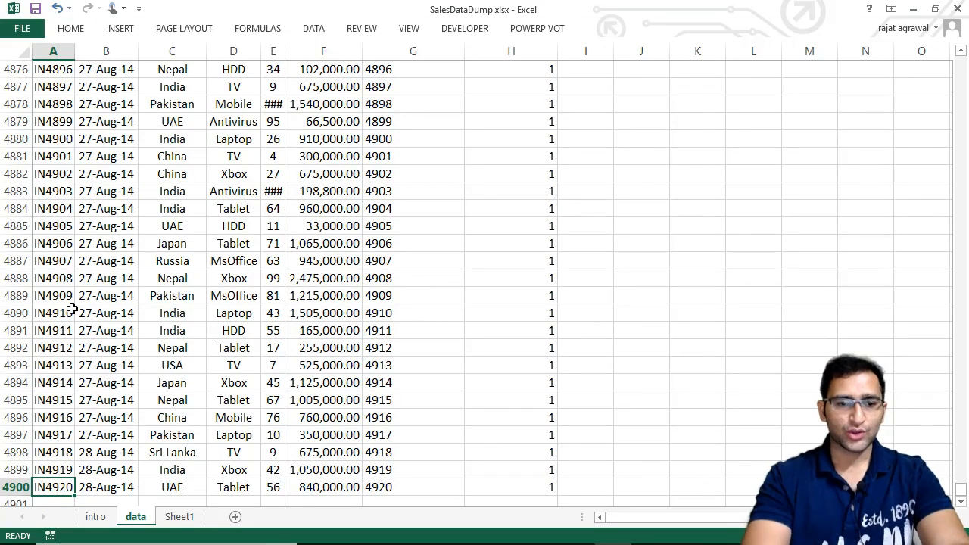
# Extend the invoice series from A2:A6 on Sheet1 down to IN4920 in cell A4921
pyautogui.click(179, 517)
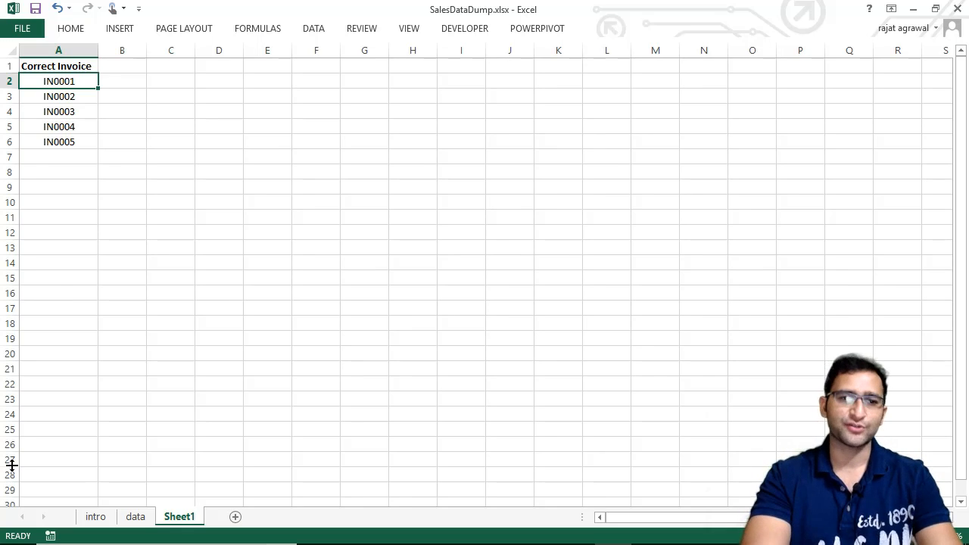
pyautogui.moveTo(79, 82); pyautogui.dragTo(80, 464)
pyautogui.moveTo(3, 529); pyautogui.dragTo(38, 143)
pyautogui.moveTo(41, 119); pyautogui.dragTo(78, 124)
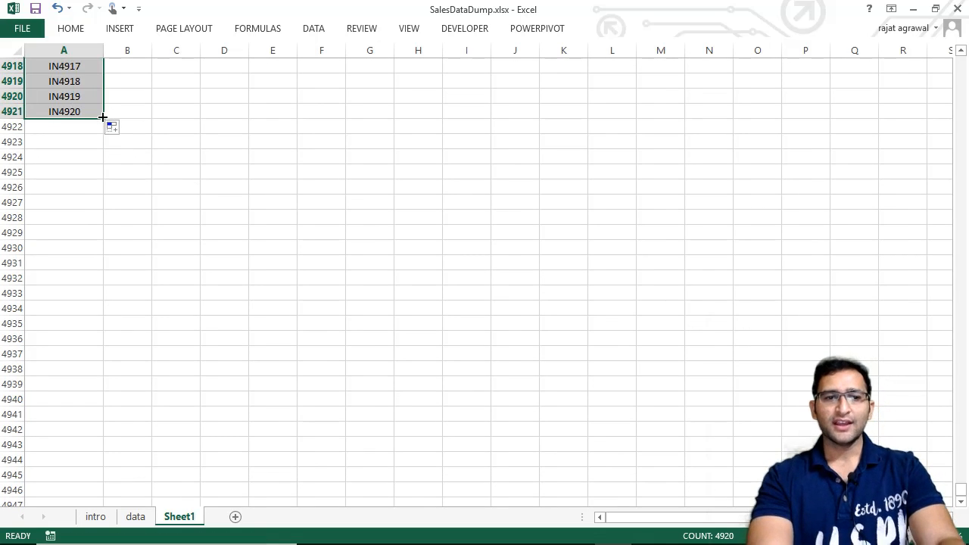
pyautogui.click(158, 102)
pyautogui.click(93, 111)
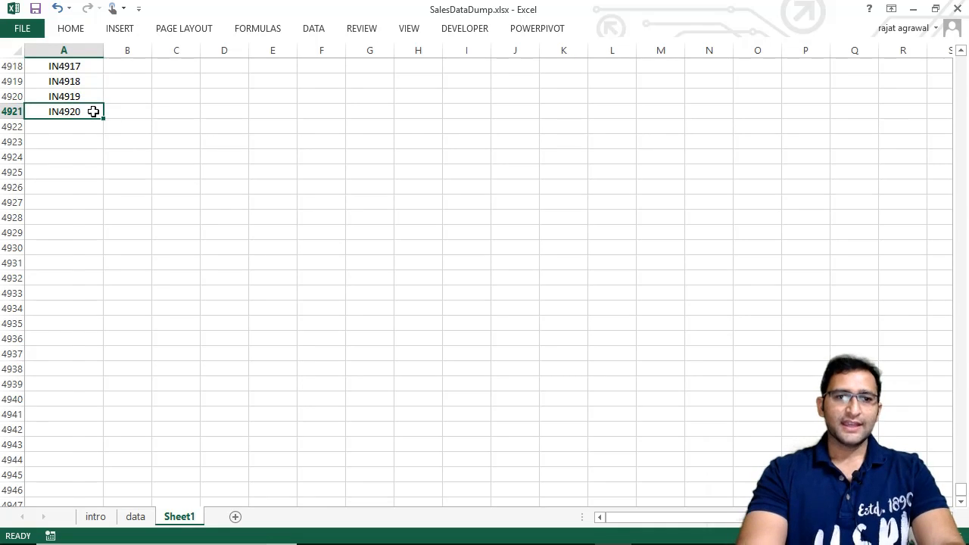
# Enter the header "Missing Invoice" in cell B1 beside the completed invoice series
pyautogui.hotkey('ctrl', 'Up')
pyautogui.press('Down')
pyautogui.press('Right')
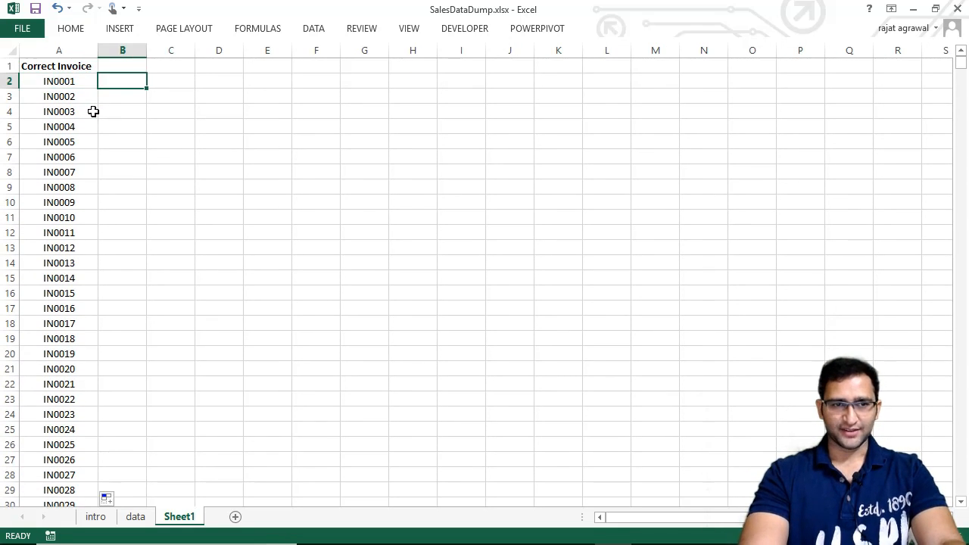
pyautogui.press('Up')
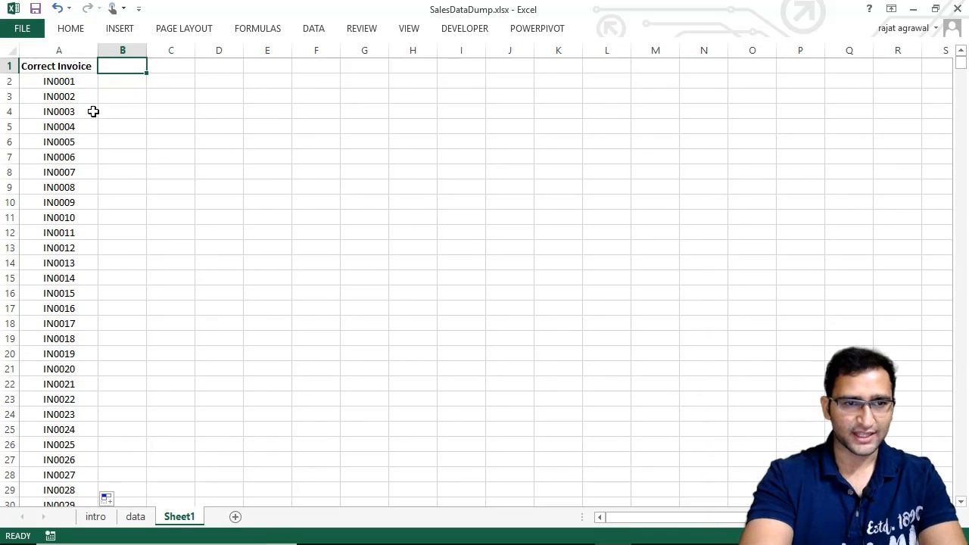
pyautogui.write('M')
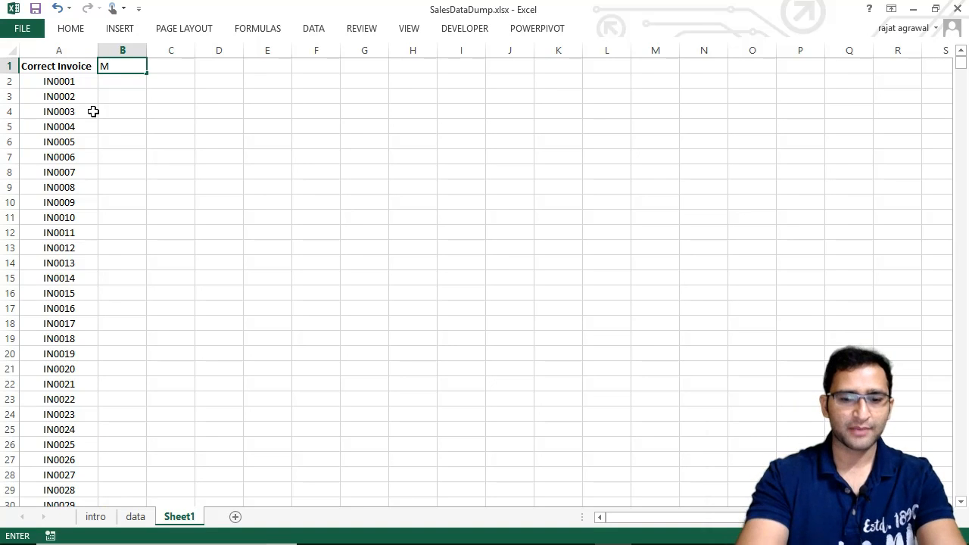
pyautogui.write('issing')
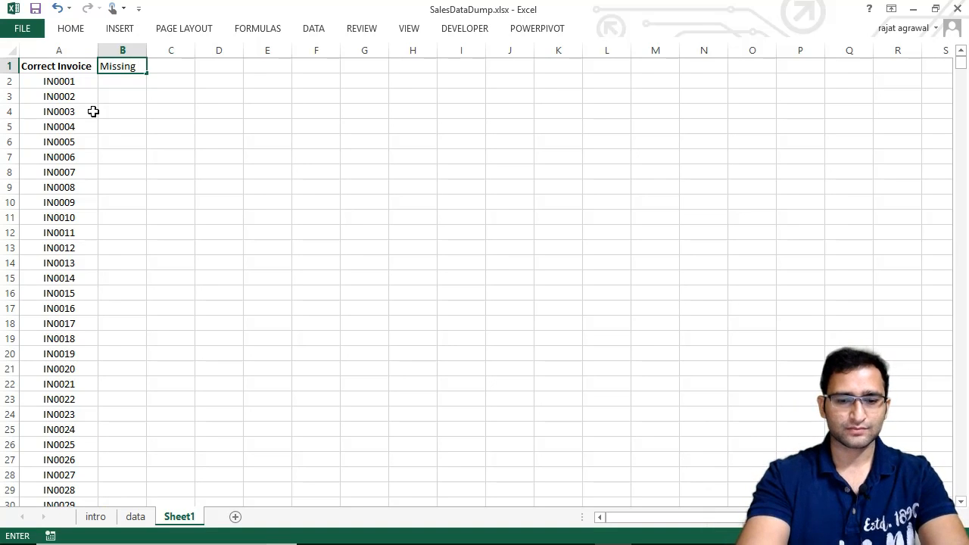
pyautogui.write(' Invoice')
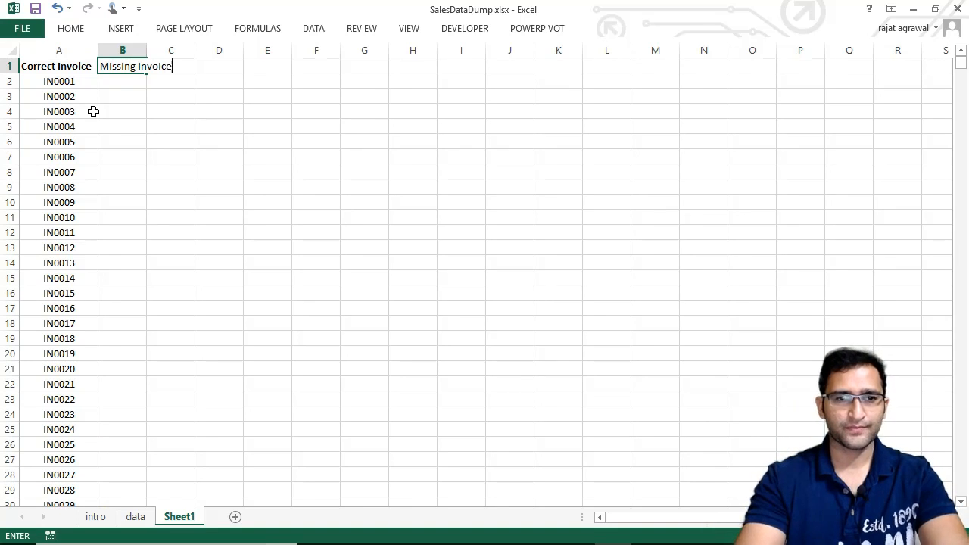
pyautogui.press('Return')
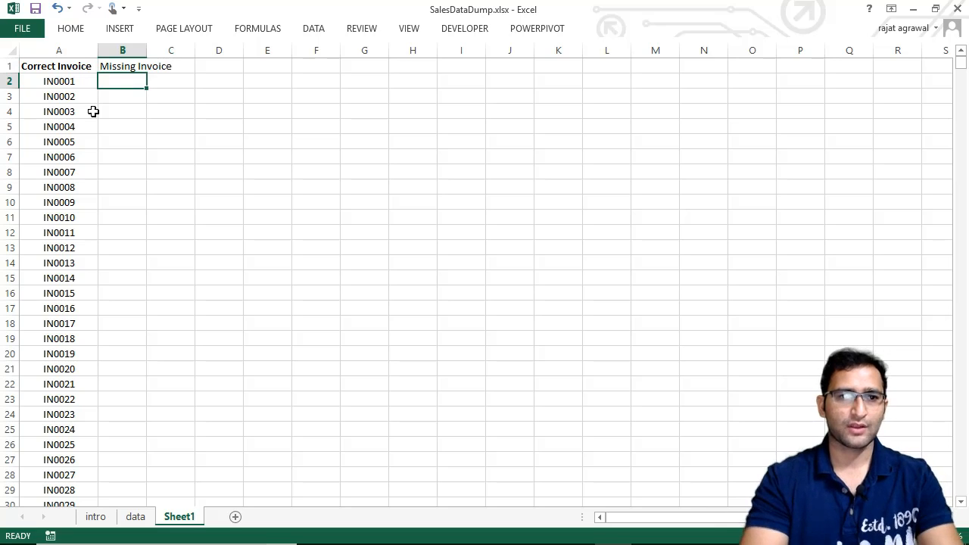
# Fit column B's width to its contents and make the "Missing Invoice" header bold
pyautogui.doubleClick(146, 47)
pyautogui.click(142, 69)
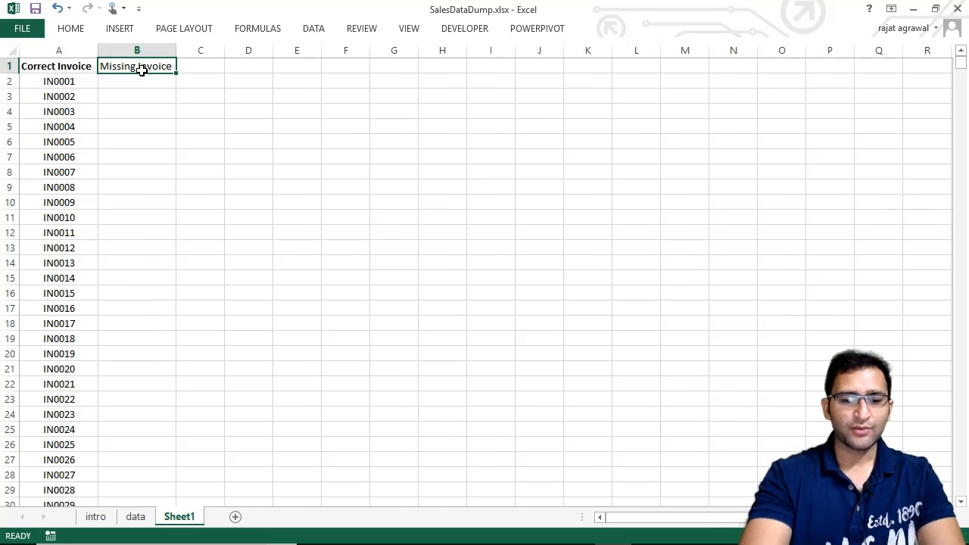
pyautogui.hotkey('ctrl', 'b')
# Start a VLOOKUP formula in cell B2 with A2 as the lookup value
pyautogui.click(145, 81)
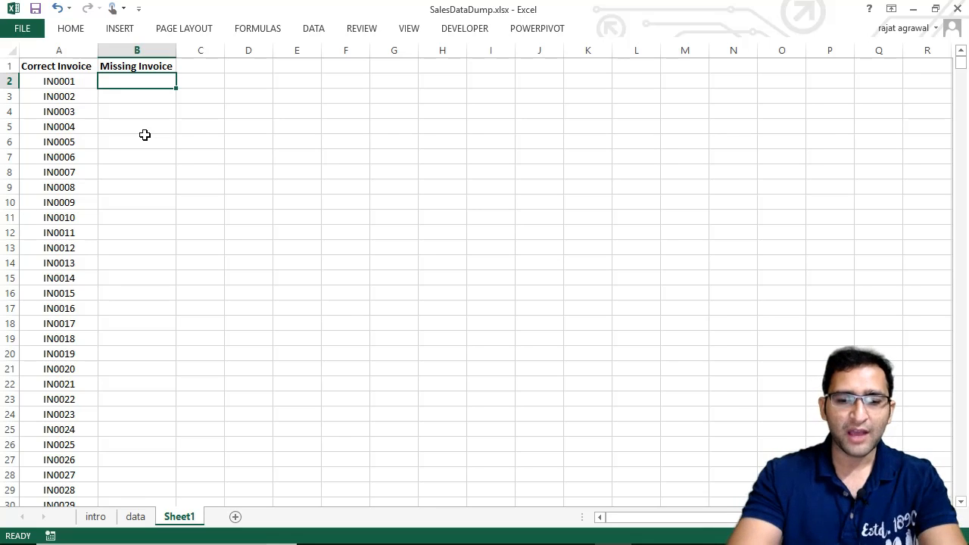
pyautogui.write('=vl')
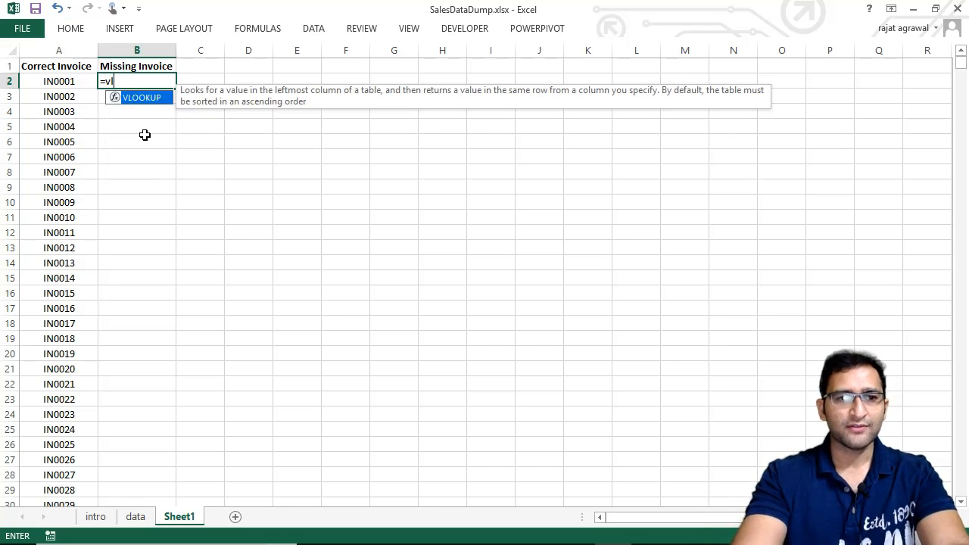
pyautogui.press('Tab')
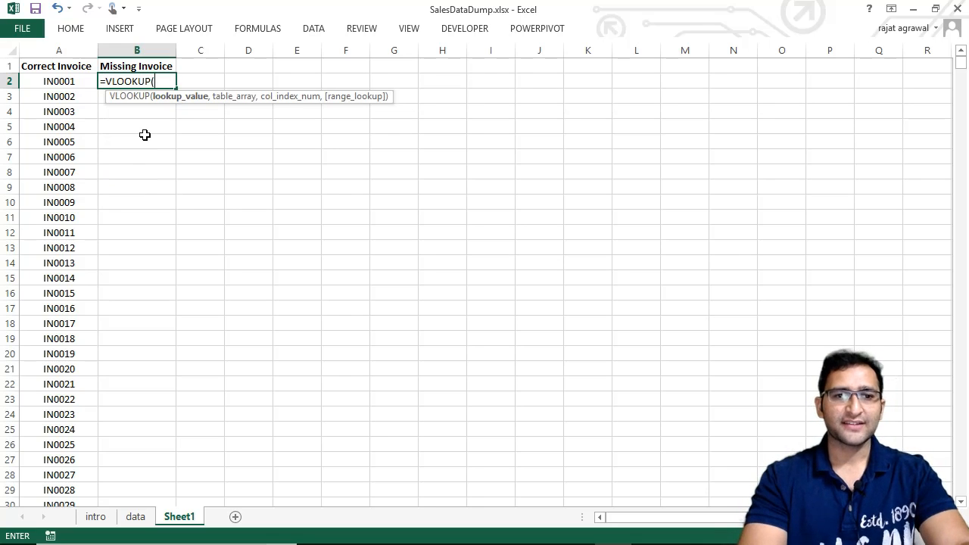
pyautogui.click(68, 82)
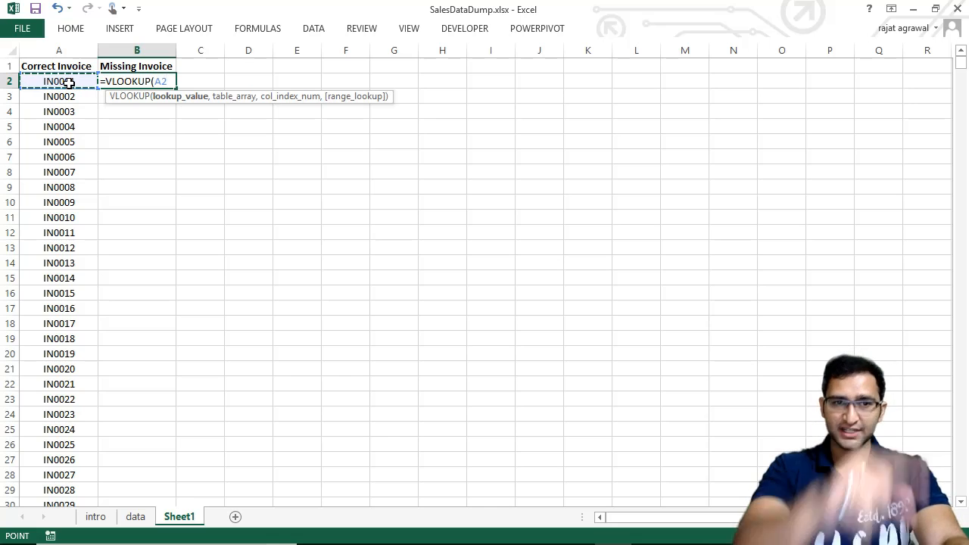
pyautogui.write(',')
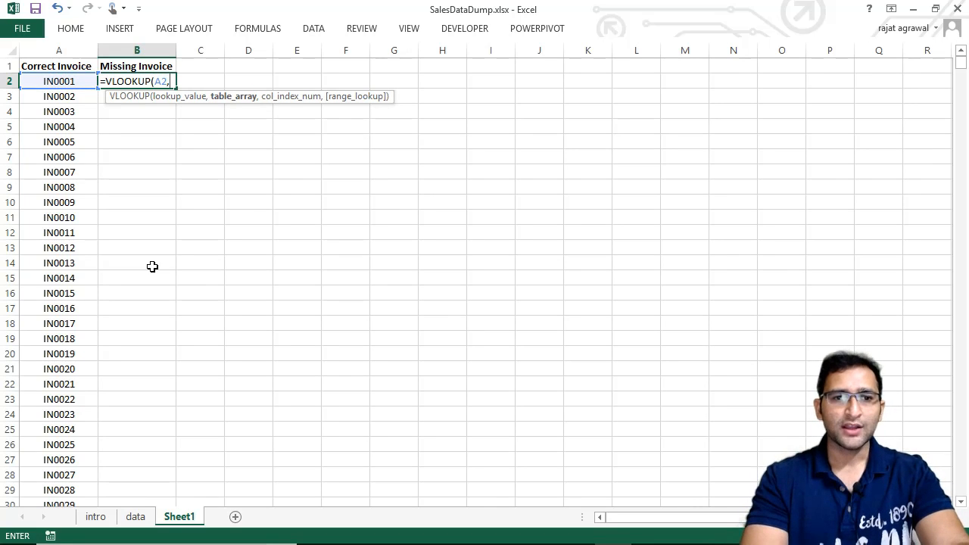
# Set the VLOOKUP's table array to the full table A1:H4900 on the data sheet, starting from the invoice number header
pyautogui.click(136, 517)
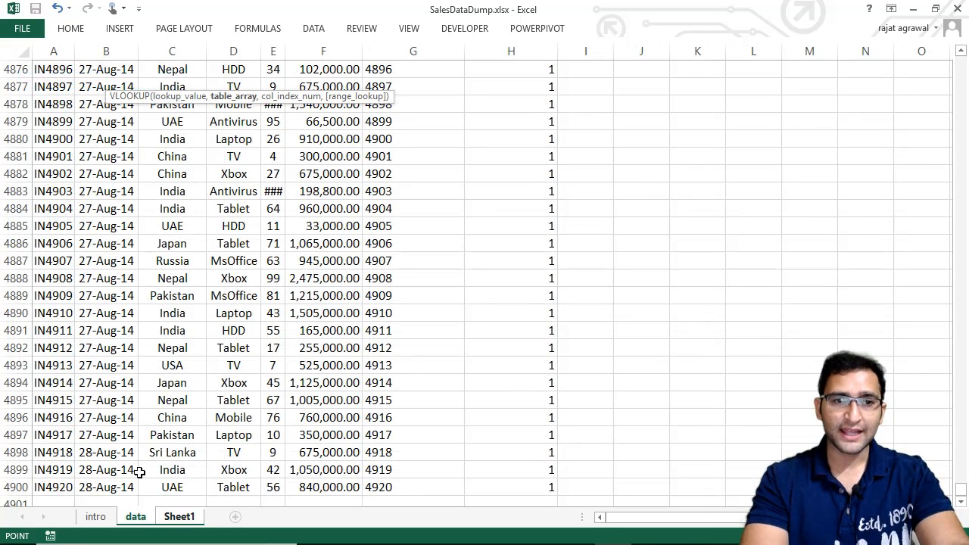
pyautogui.click(168, 204)
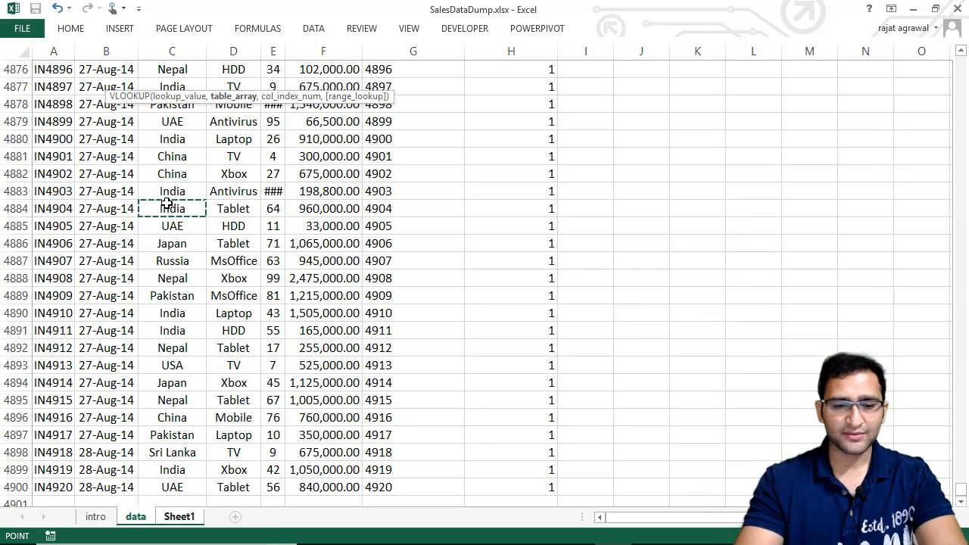
pyautogui.hotkey('ctrl', 'Left')
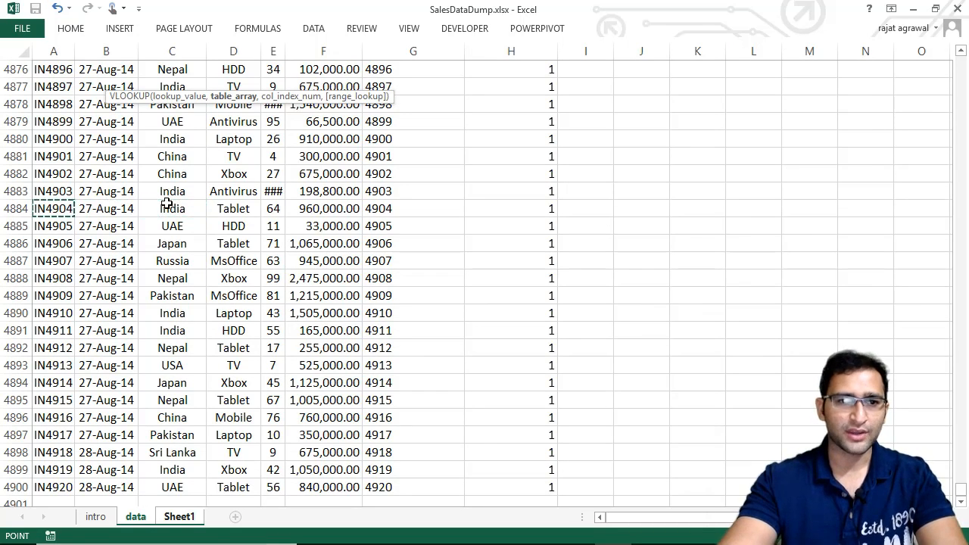
pyautogui.hotkey('ctrl', 'Up')
pyautogui.press('Down')
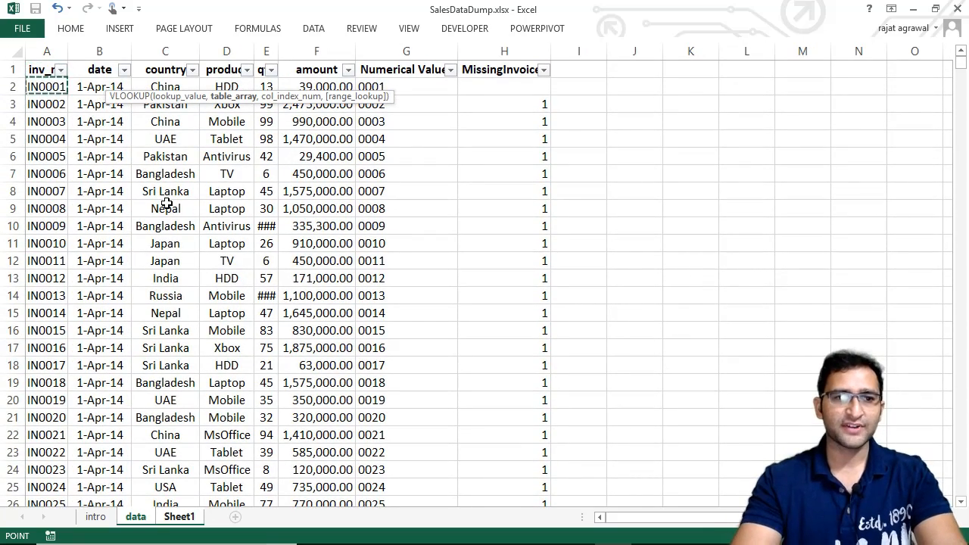
pyautogui.press('Up')
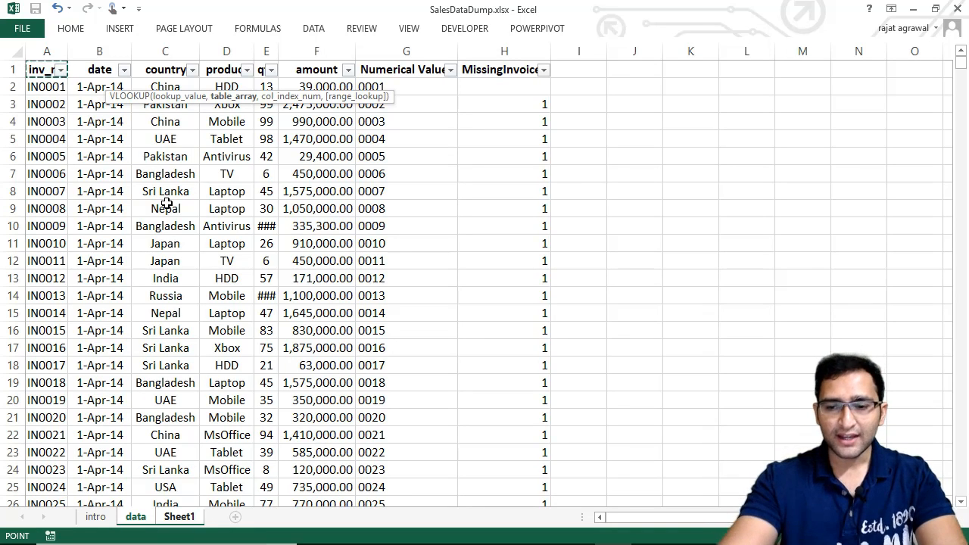
pyautogui.hotkey('ctrl', 'shift', 'Right')
pyautogui.hotkey('ctrl', 'shift', 'Down')
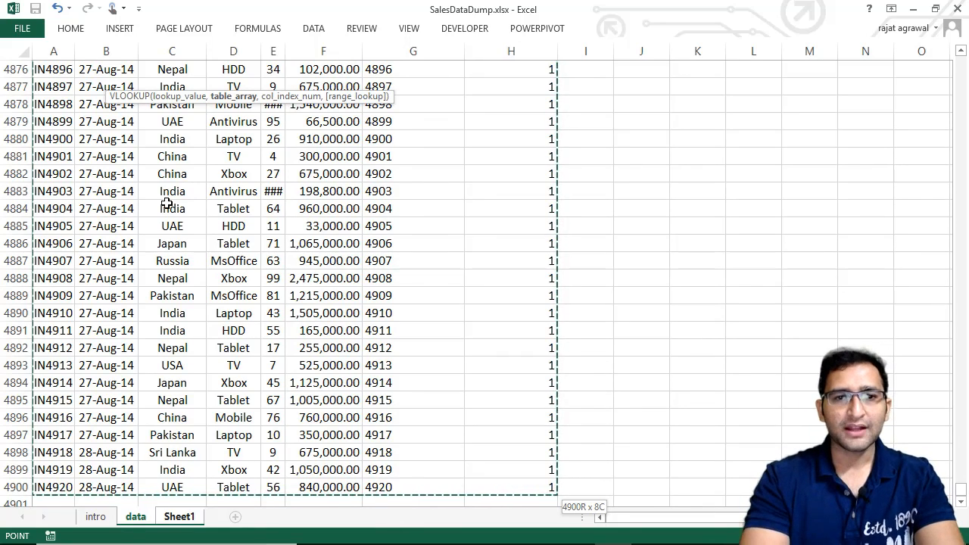
# Complete the VLOOKUP in B2 so it returns the invoice number from the table's first column using an exact match
pyautogui.write(',')
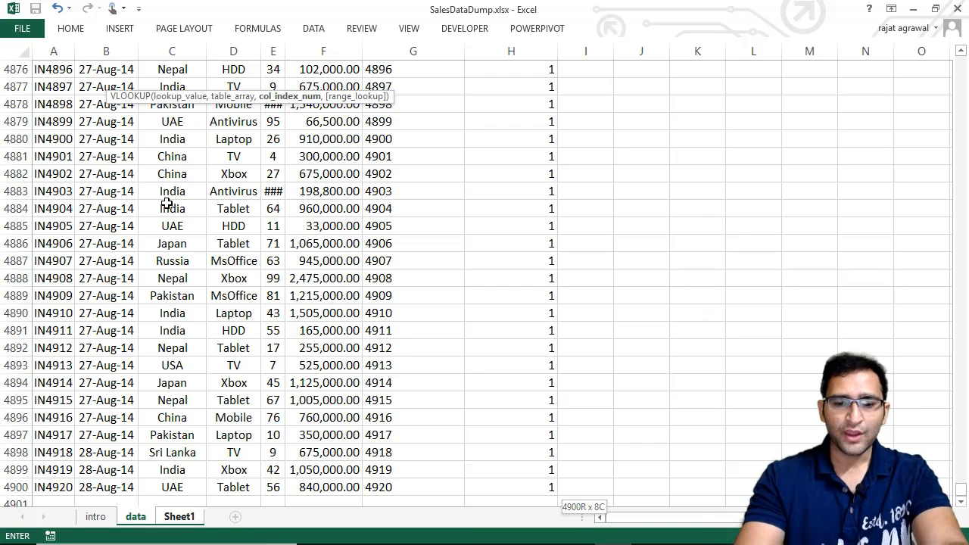
pyautogui.write(',')
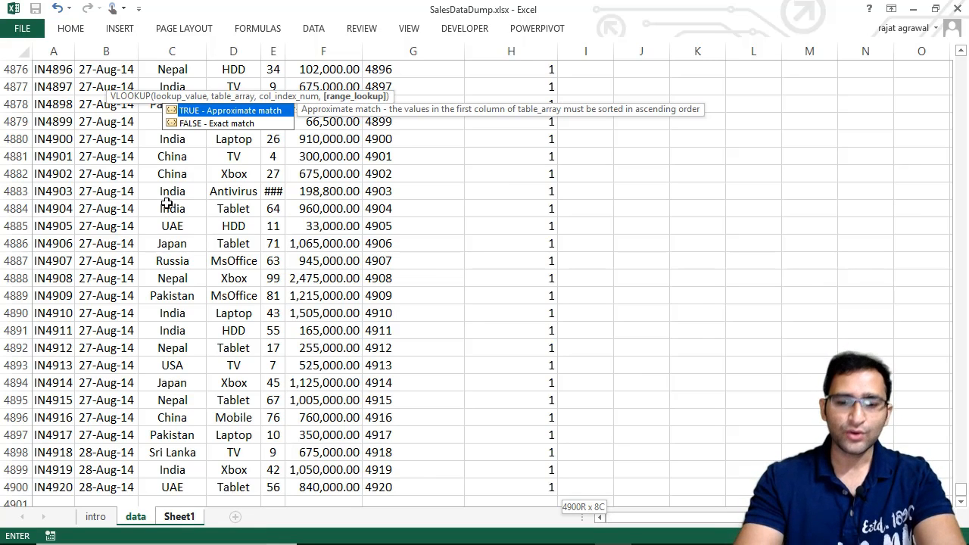
pyautogui.press('Return')
pyautogui.press('Up')
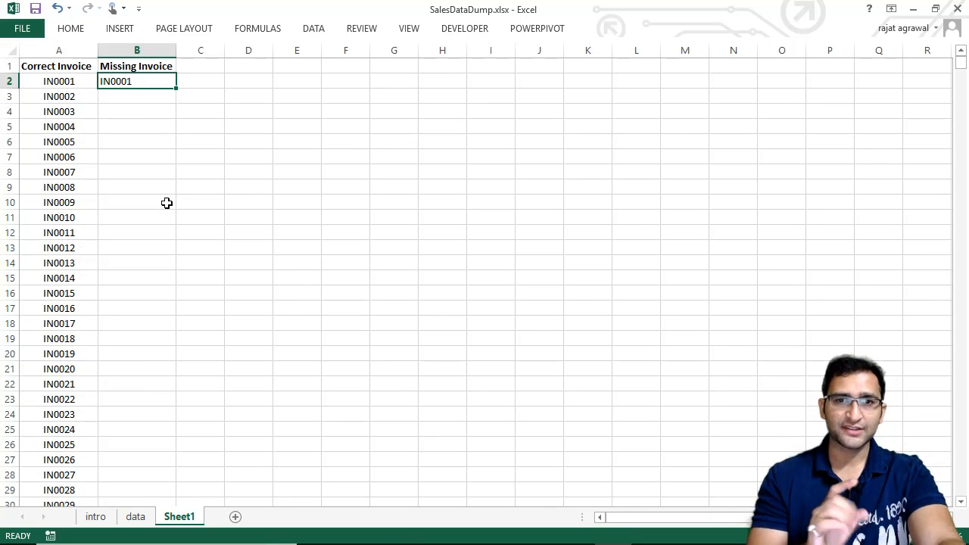
# Copy the VLOOKUP formula from B2 down column B to row 4921, alongside the whole invoice series
pyautogui.press('Right')
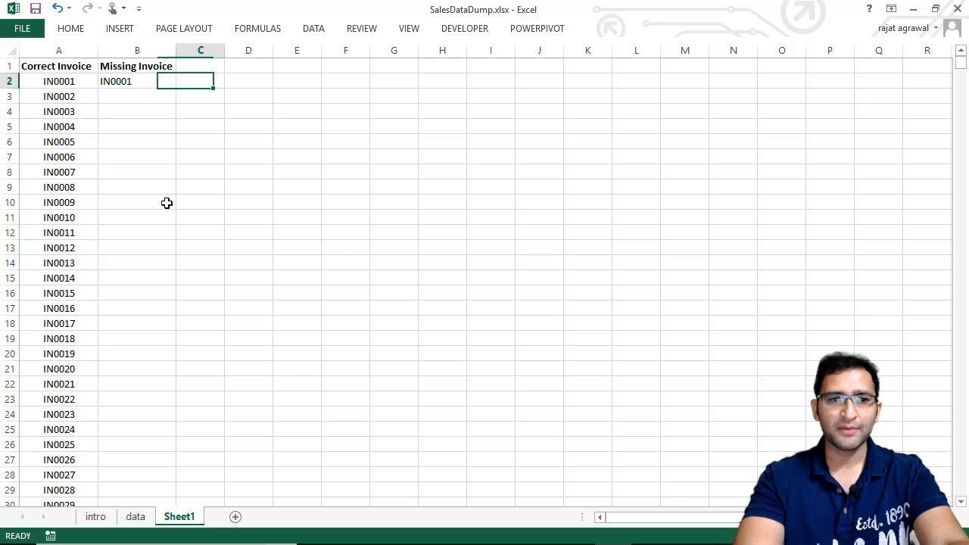
pyautogui.press('Left')
pyautogui.hotkey('ctrl', 'c')
pyautogui.press('Left')
pyautogui.hotkey('ctrl', 'Down')
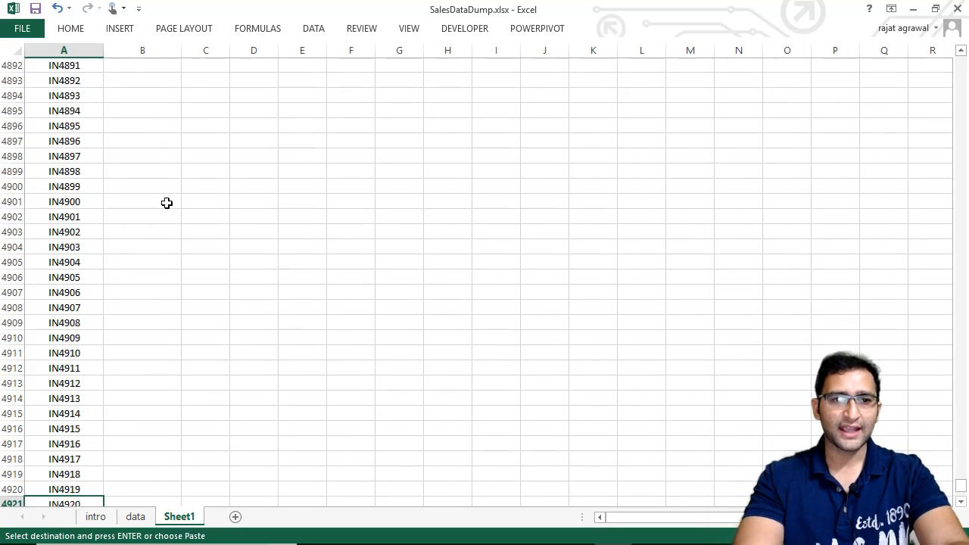
pyautogui.press('Right')
pyautogui.hotkey('ctrl', 'shift', 'Up')
pyautogui.hotkey('ctrl', 'v')
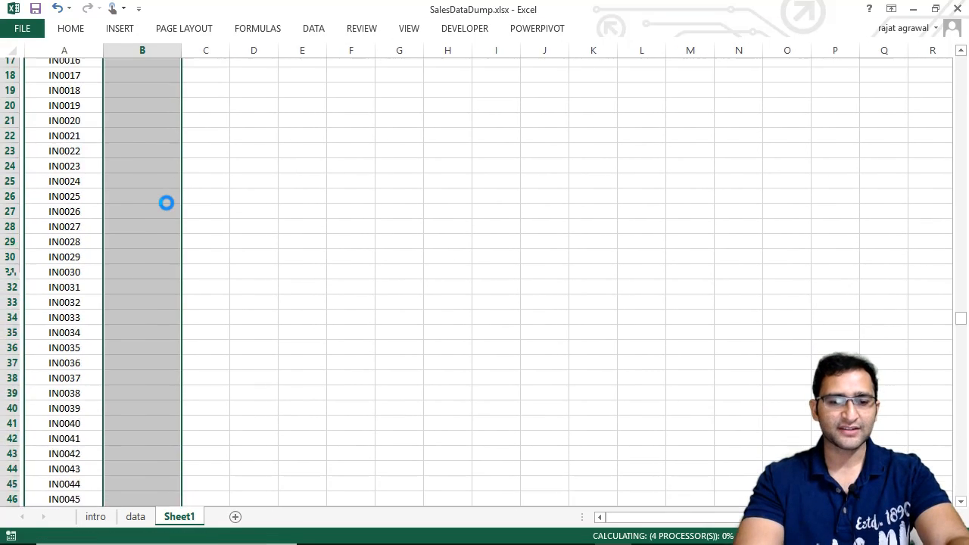
pyautogui.press('Right')
pyautogui.press('Left')
pyautogui.hotkey('ctrl', 'Up')
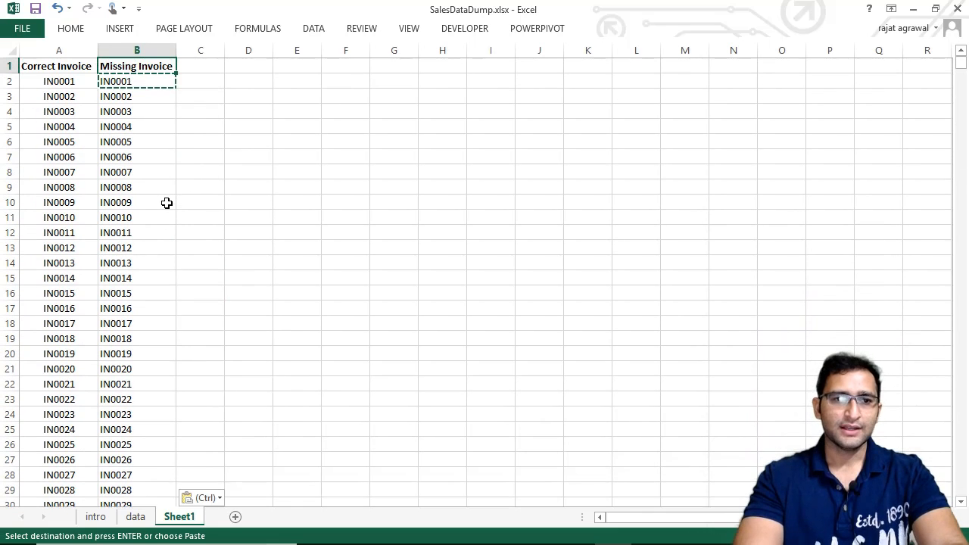
# Turn on filtering for the "Correct Invoice" and "Missing Invoice" header row
pyautogui.press('Right')
pyautogui.press('Left')
pyautogui.press('Left')
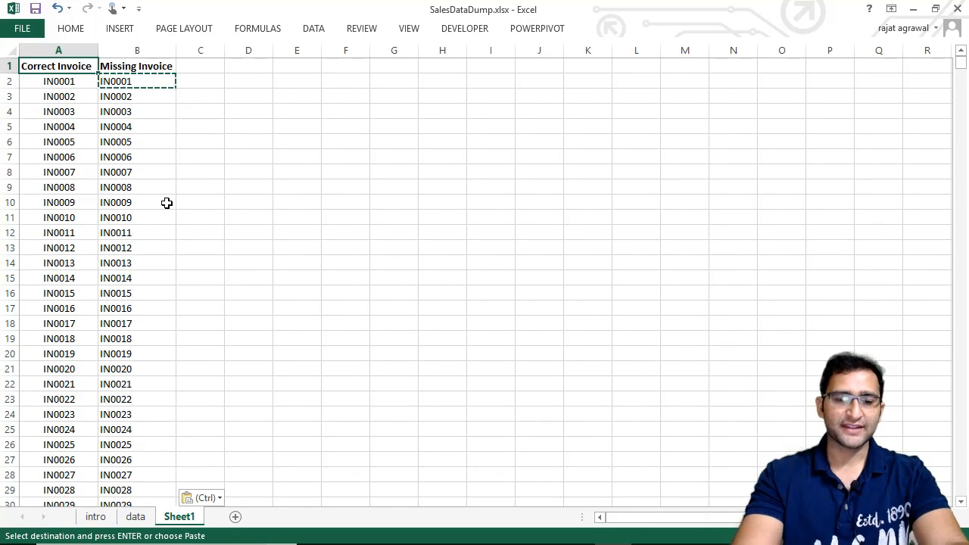
pyautogui.hotkey('alt', 'd')
pyautogui.press('f')
pyautogui.press('f')
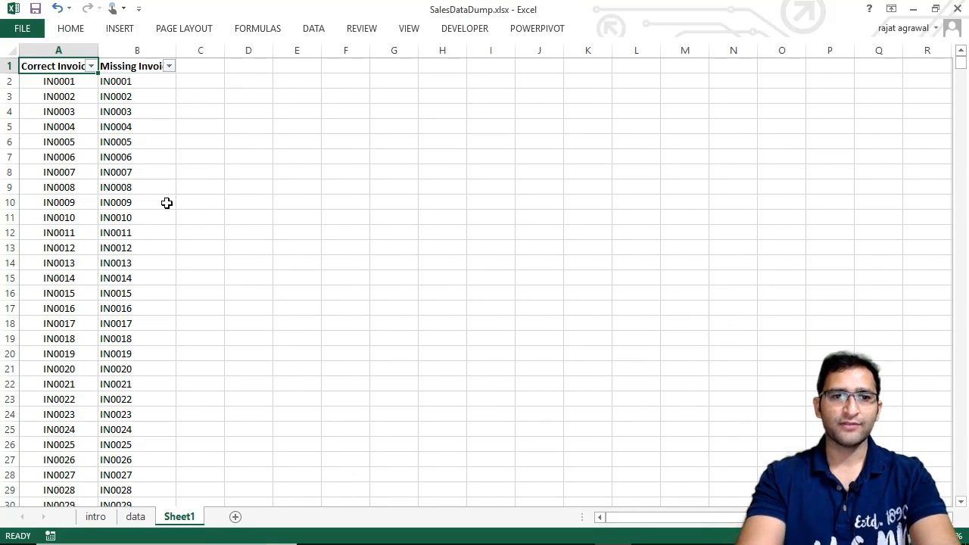
# Filter the "Missing Invoice" column to show only the #N/A rows
pyautogui.click(169, 67)
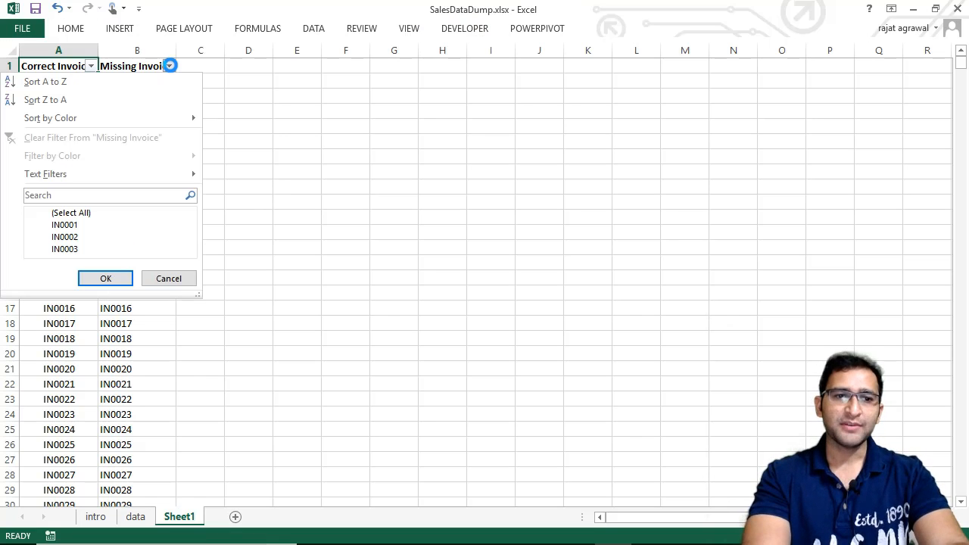
pyautogui.click(74, 213)
pyautogui.moveTo(190, 227); pyautogui.dragTo(191, 261)
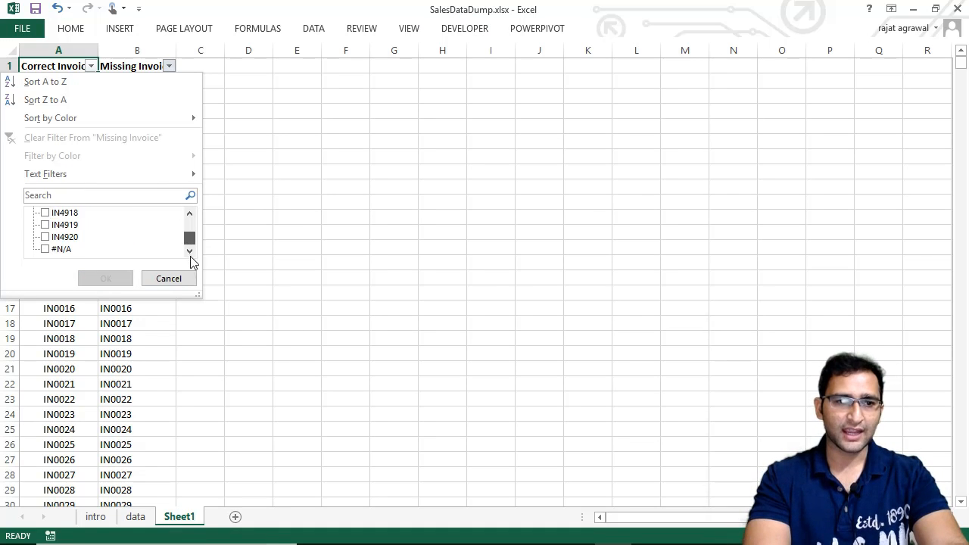
pyautogui.click(45, 249)
pyautogui.click(111, 280)
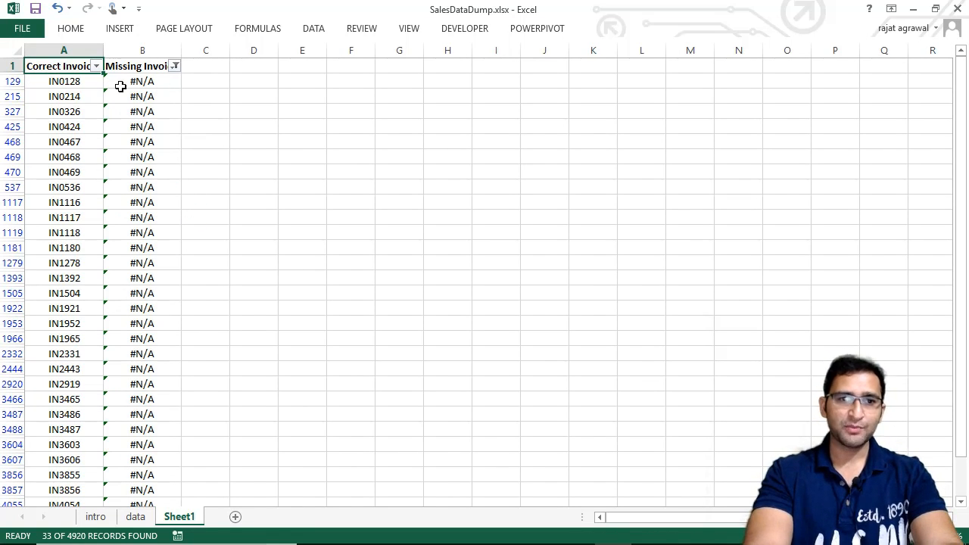
# Select the filtered invoice numbers in the "Correct Invoice" column to review the missing invoices, and return to the header
pyautogui.click(82, 82)
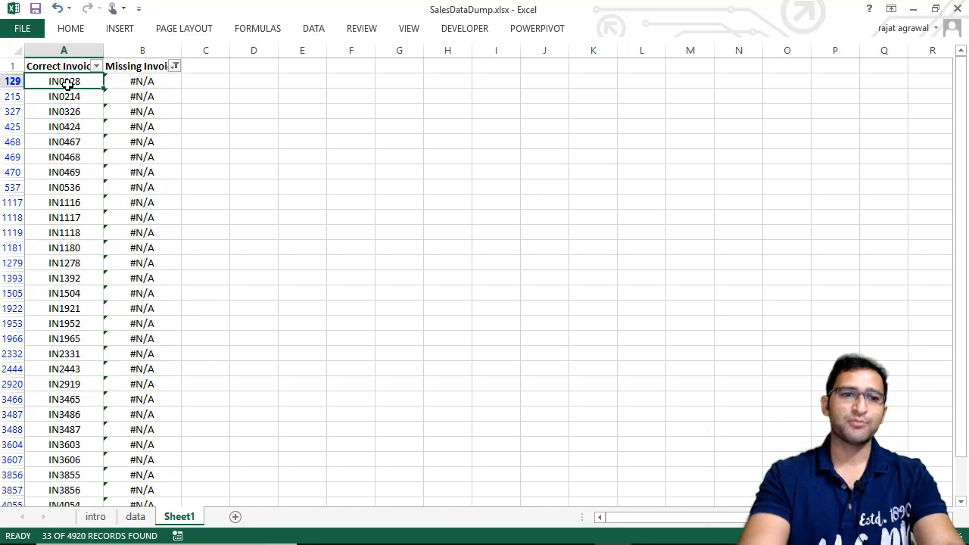
pyautogui.hotkey('shift', 'Right')
pyautogui.hotkey('shift', 'Left')
pyautogui.hotkey('ctrl', 'shift', 'Down')
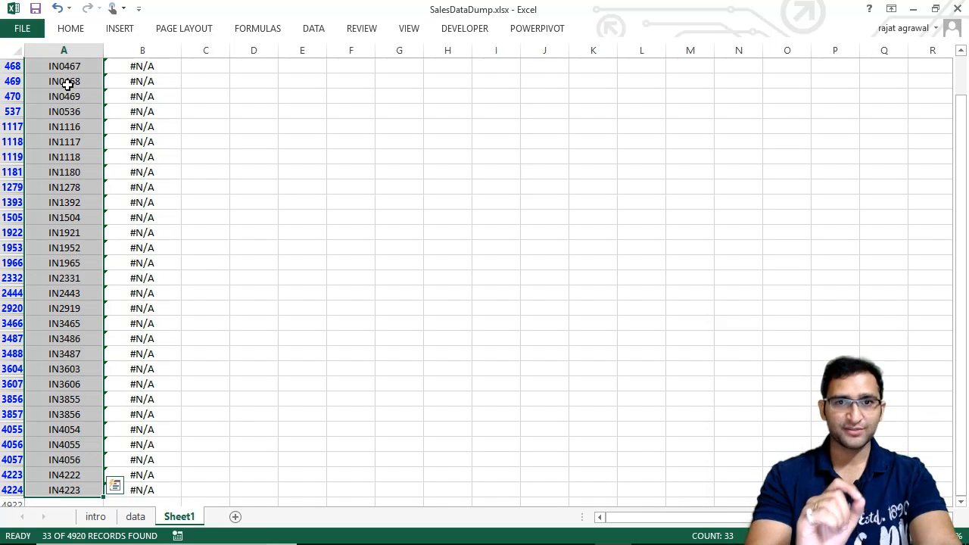
pyautogui.press('Right')
pyautogui.press('Left')
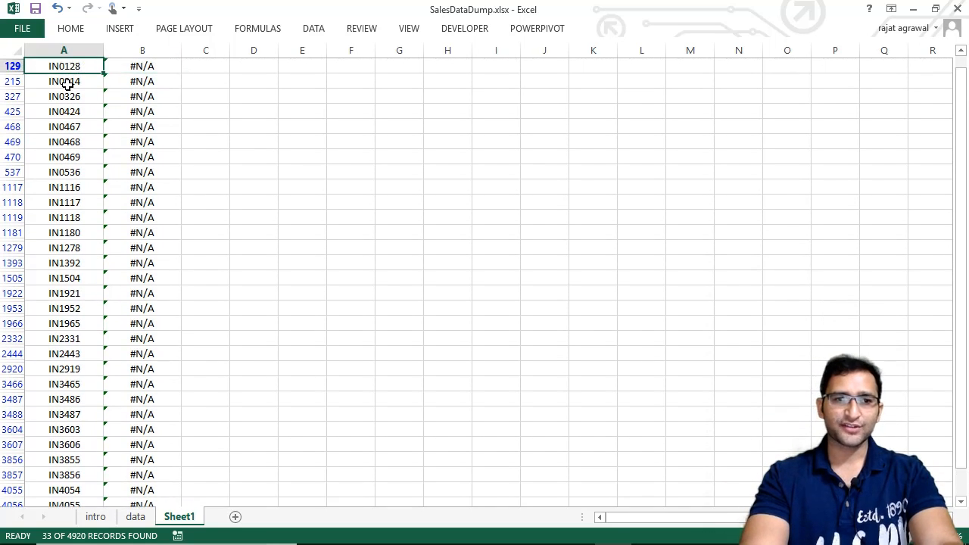
pyautogui.press('Up')
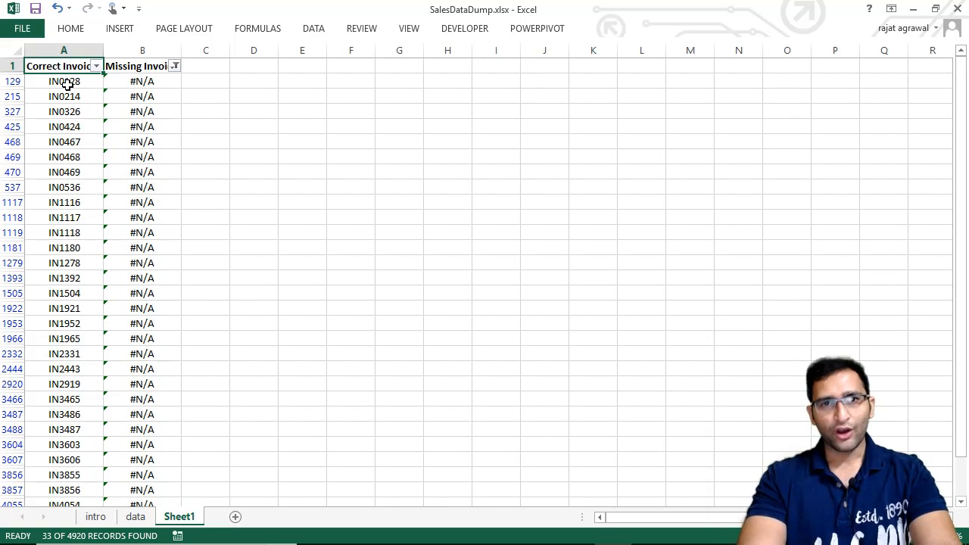